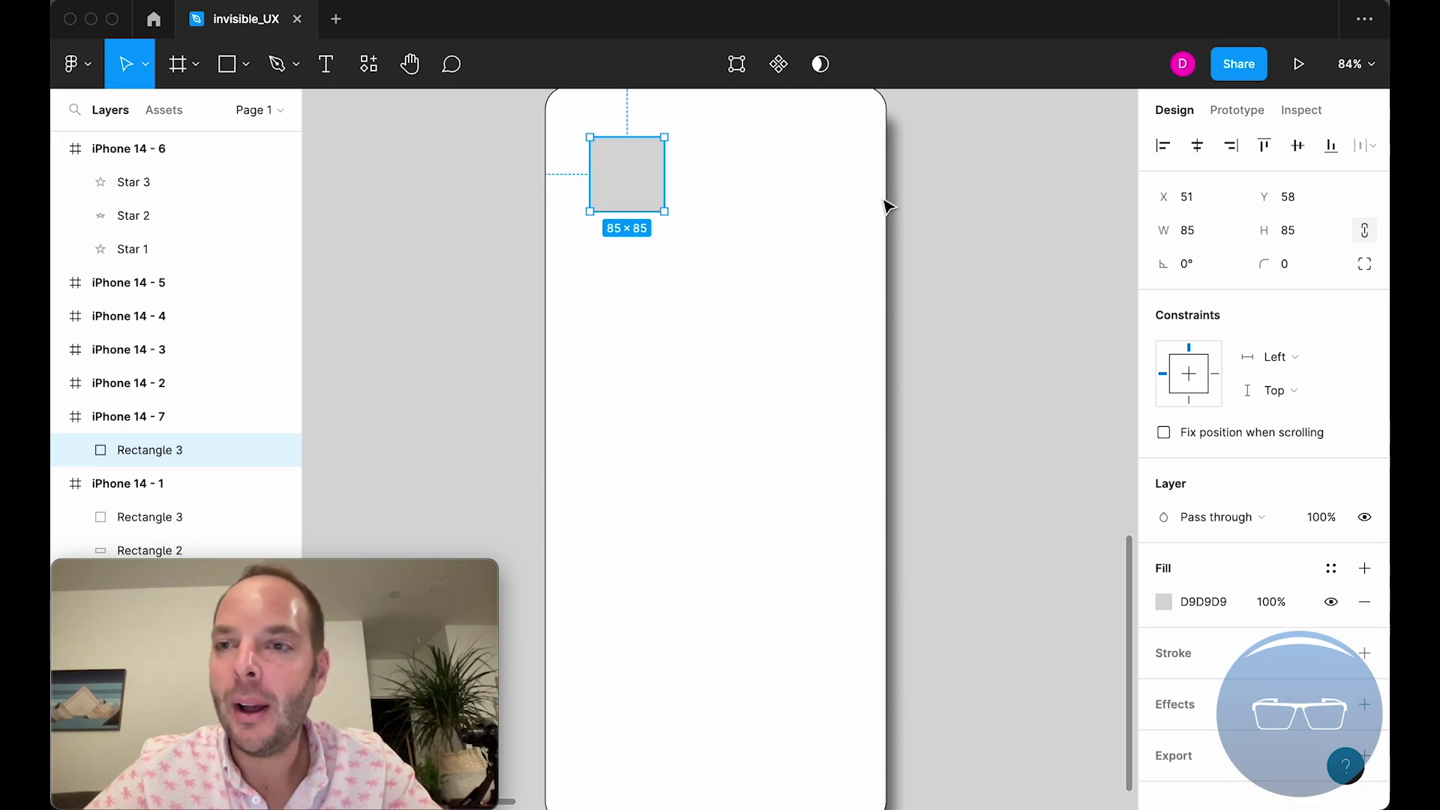
Duplicate the 85 × 85 square twice inside the iPhone 14 - 7 frame, placing the copies staggered and touching beside the original.
{"action": "left_click_drag", "start_coordinate": [636, 173], "coordinate": [833, 187]}
{"action": "key", "text": "alt"}
{"action": "mouse_move", "coordinate": [745, 176]}
{"action": "left_mouse_down"}
{"action": "mouse_move", "coordinate": [746, 212]}
{"action": "mouse_move", "coordinate": [810, 193]}
{"action": "mouse_move", "coordinate": [757, 177]}
{"action": "left_mouse_up"}
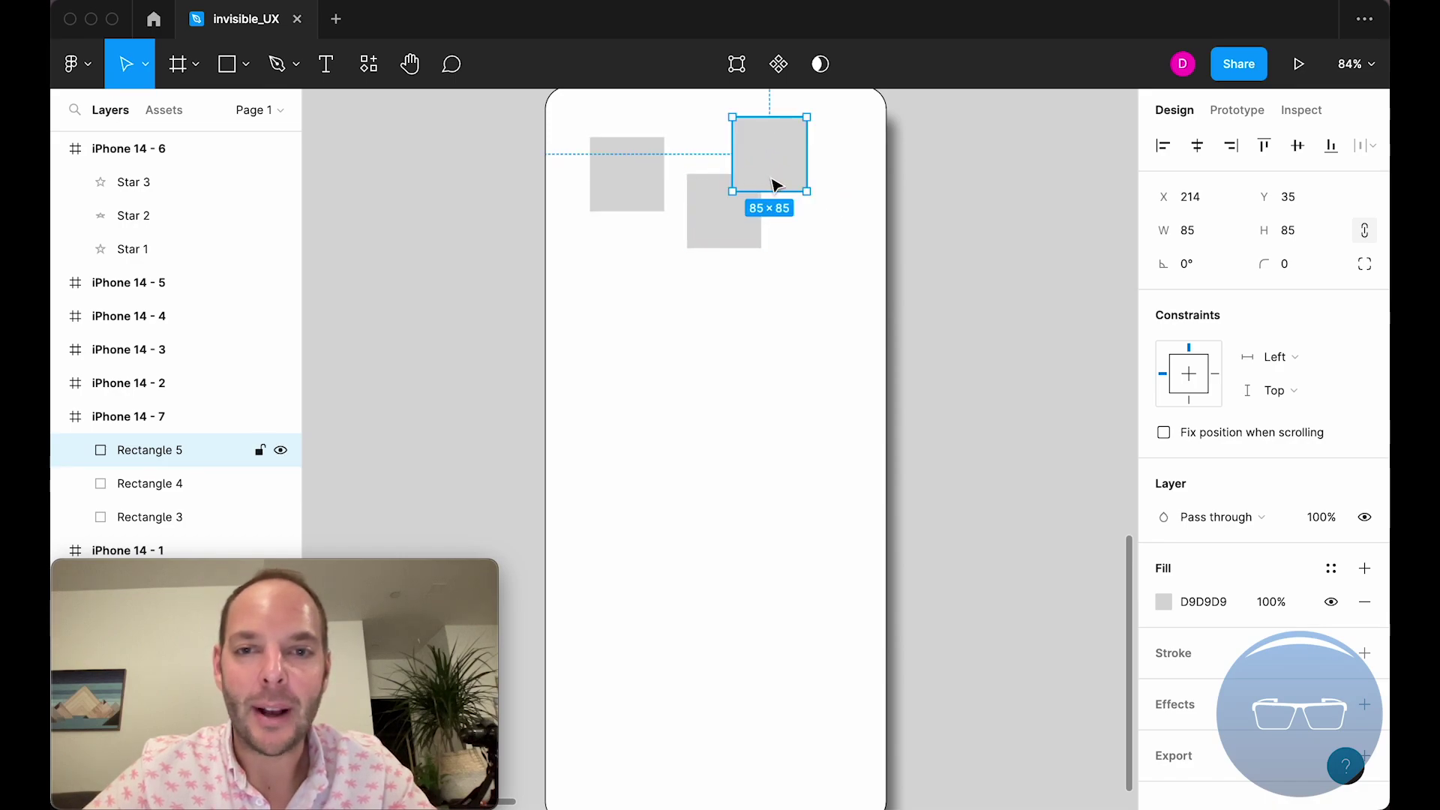
{"action": "left_click", "coordinate": [822, 239]}
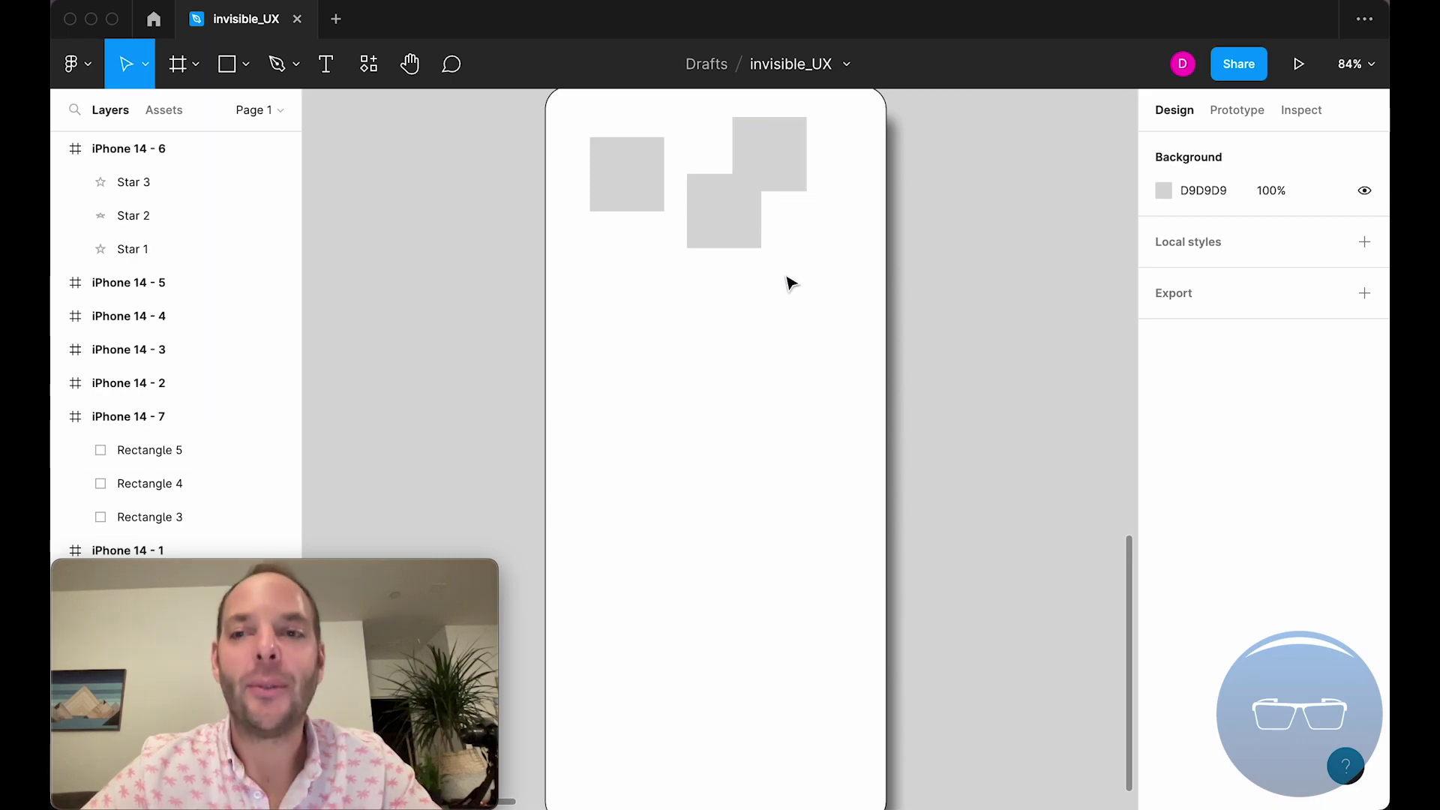
Select the three squares in the iPhone 14 - 7 frame together.
{"action": "scroll", "coordinate": [605, 128], "scroll_direction": "up", "scroll_amount": 1}
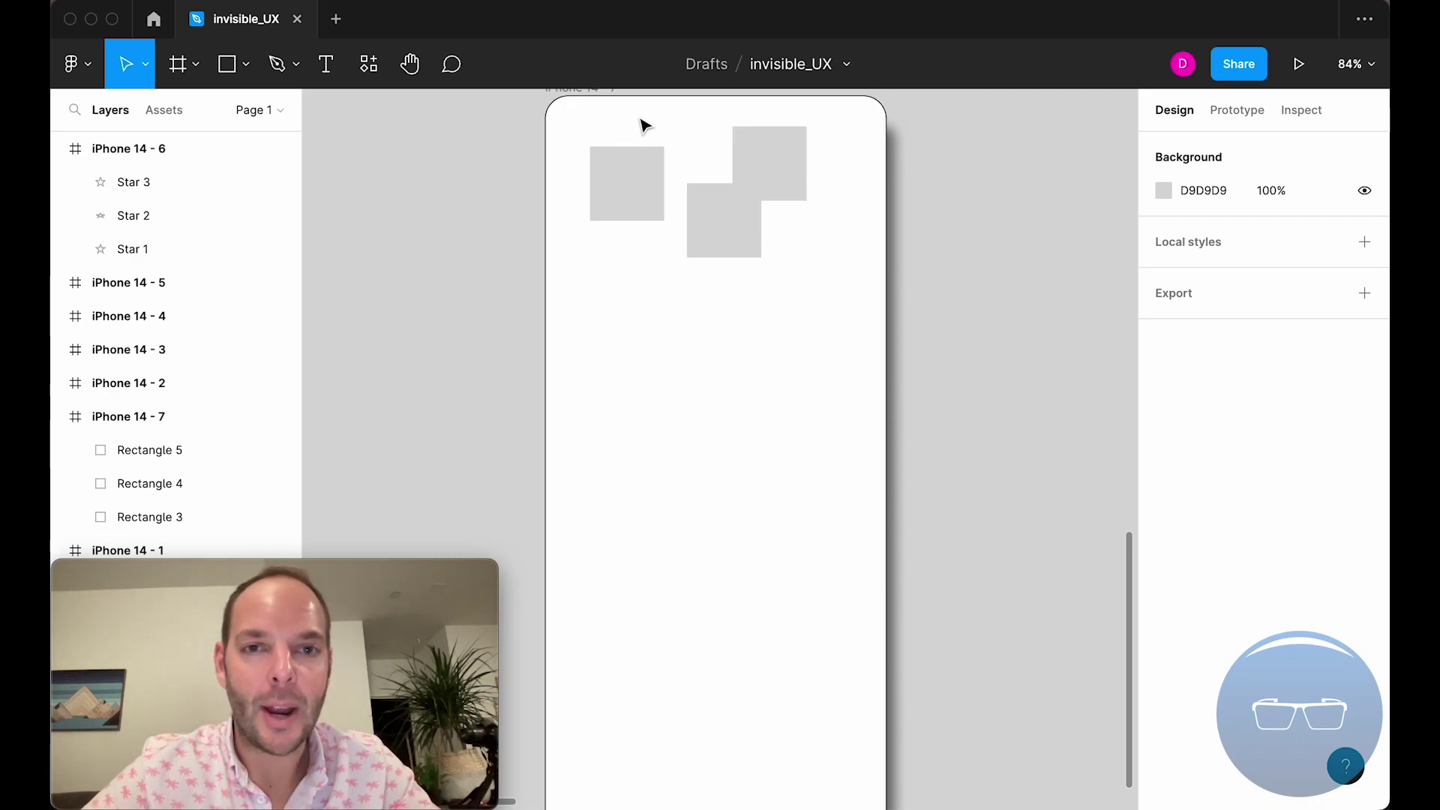
{"action": "left_click_drag", "start_coordinate": [578, 112], "coordinate": [830, 270]}
{"action": "mouse_move", "coordinate": [578, 112]}
{"action": "left_mouse_down"}
{"action": "mouse_move", "coordinate": [588, 120]}
{"action": "mouse_move", "coordinate": [573, 119]}
{"action": "left_mouse_up"}
{"action": "scroll", "coordinate": [589, 180], "scroll_direction": "down", "scroll_amount": 3}
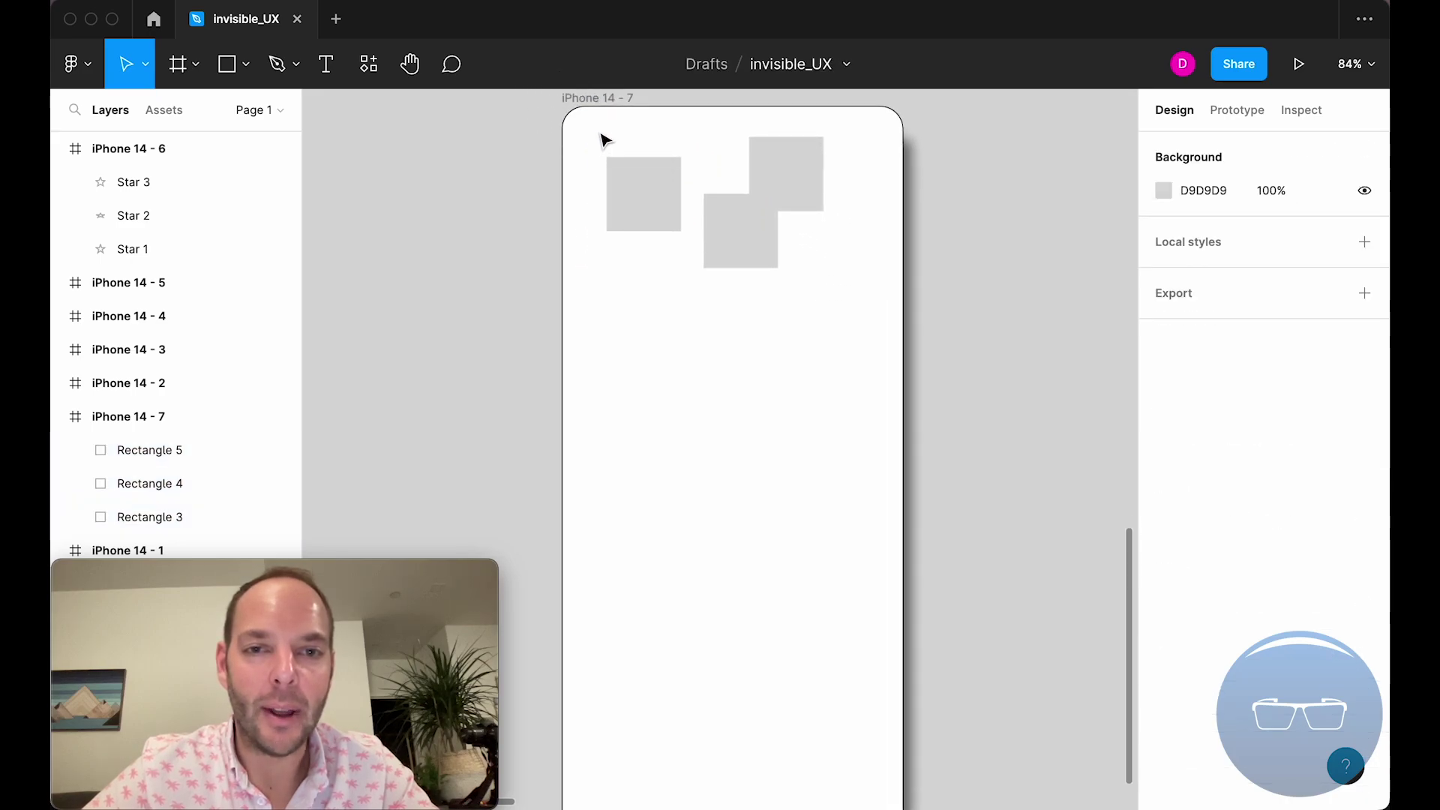
{"action": "mouse_move", "coordinate": [596, 125]}
{"action": "left_mouse_down"}
{"action": "mouse_move", "coordinate": [853, 310]}
{"action": "mouse_move", "coordinate": [836, 257]}
{"action": "mouse_move", "coordinate": [714, 160]}
{"action": "mouse_move", "coordinate": [592, 122]}
{"action": "left_mouse_up"}
{"action": "left_click", "coordinate": [866, 306]}
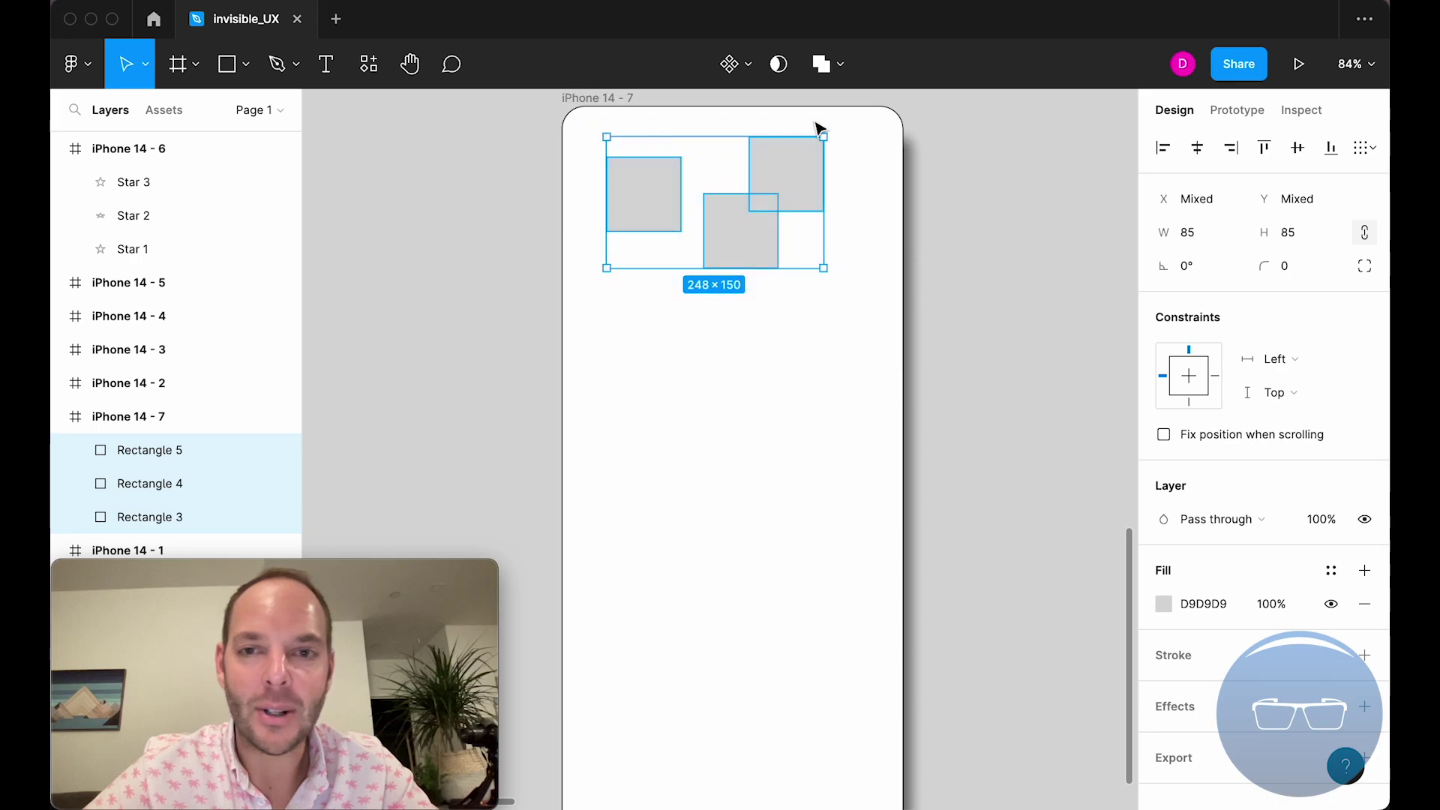
{"action": "left_click", "coordinate": [840, 130]}
{"action": "left_click_drag", "start_coordinate": [840, 130], "coordinate": [837, 169]}
{"action": "left_click", "coordinate": [629, 306]}
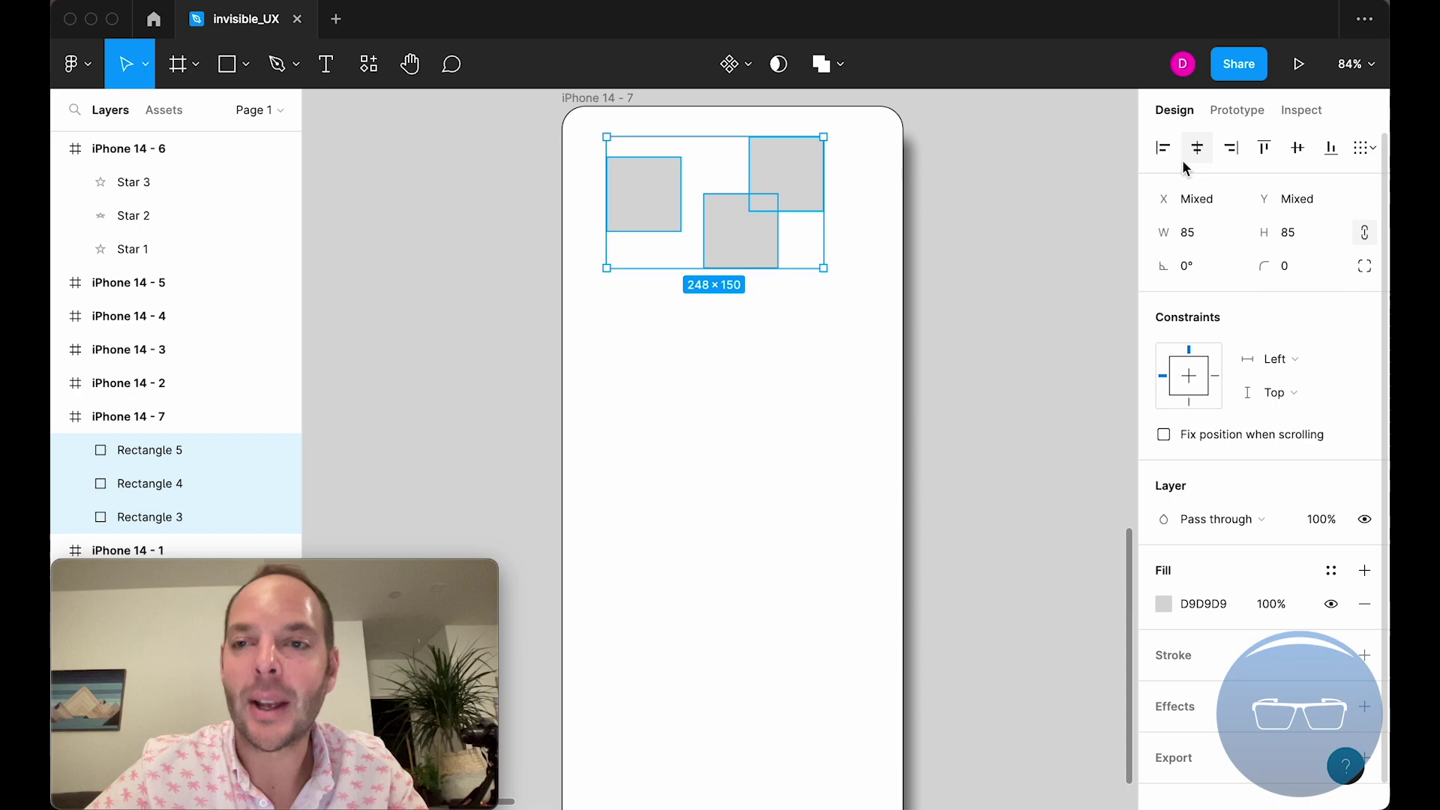
Try aligning the left edges of the three squares, and undo the alignment.
{"action": "left_click", "coordinate": [1162, 150]}
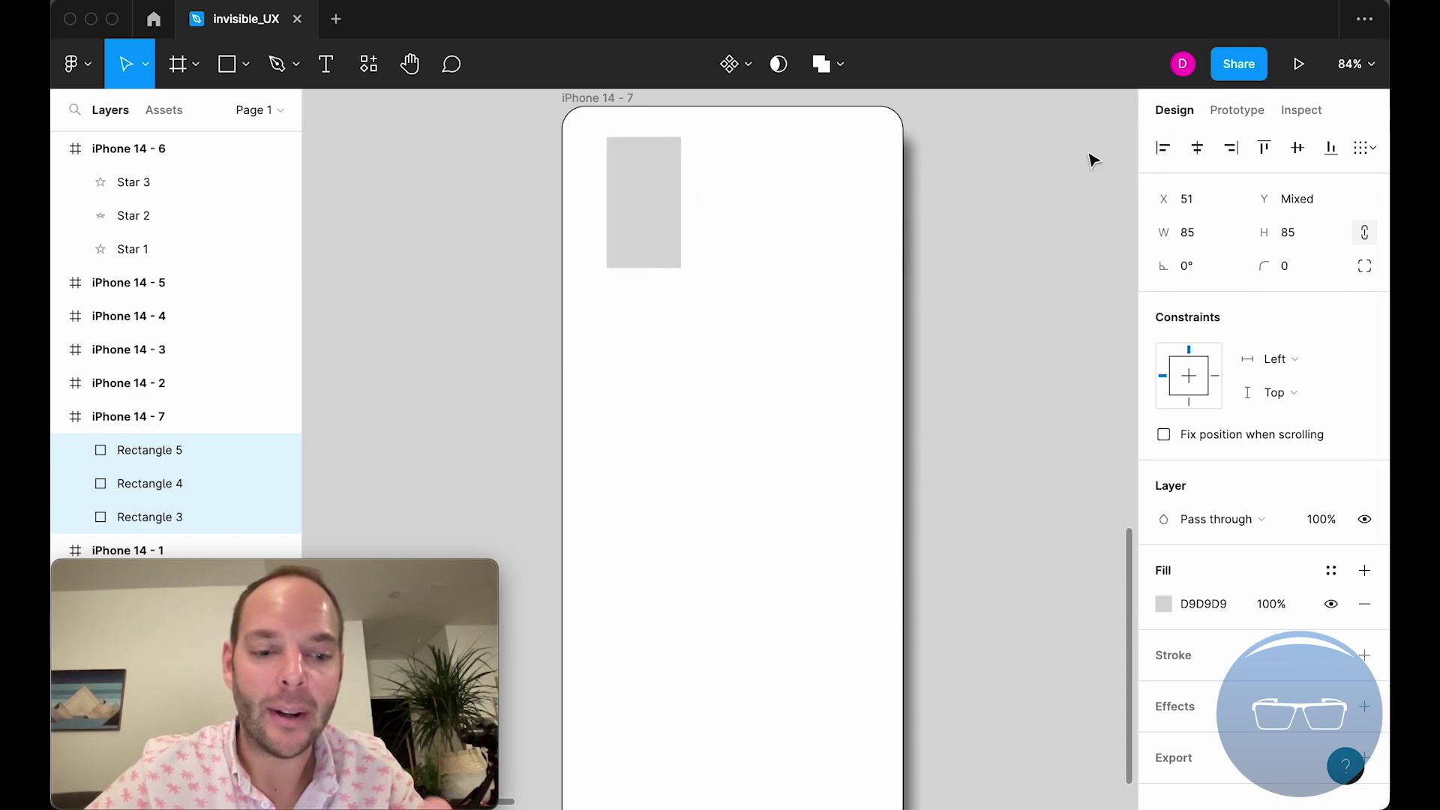
{"action": "key", "text": "super+z"}
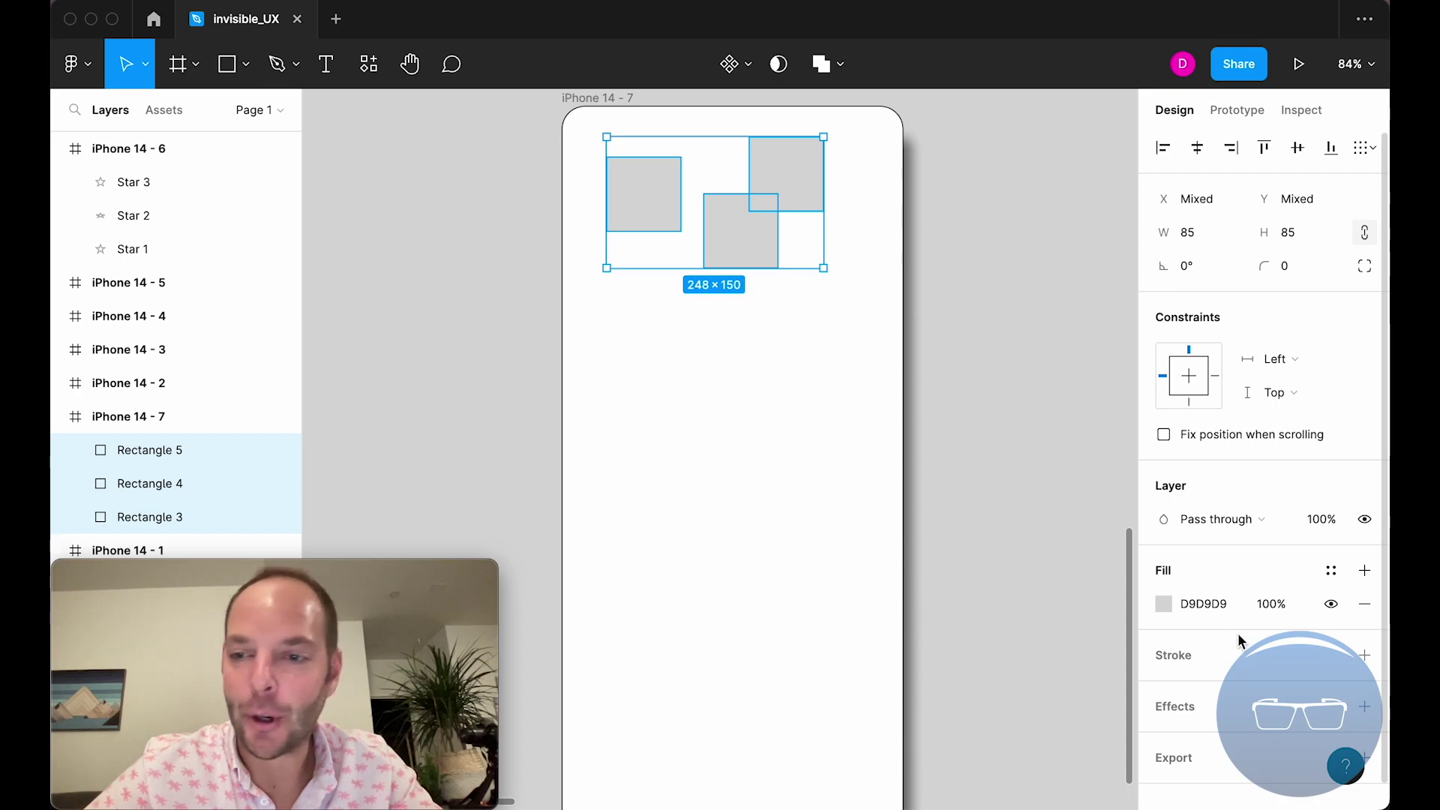
Add a black inside stroke of 1 to the three squares and set their fill opacity to 50%.
{"action": "left_click", "coordinate": [1364, 655]}
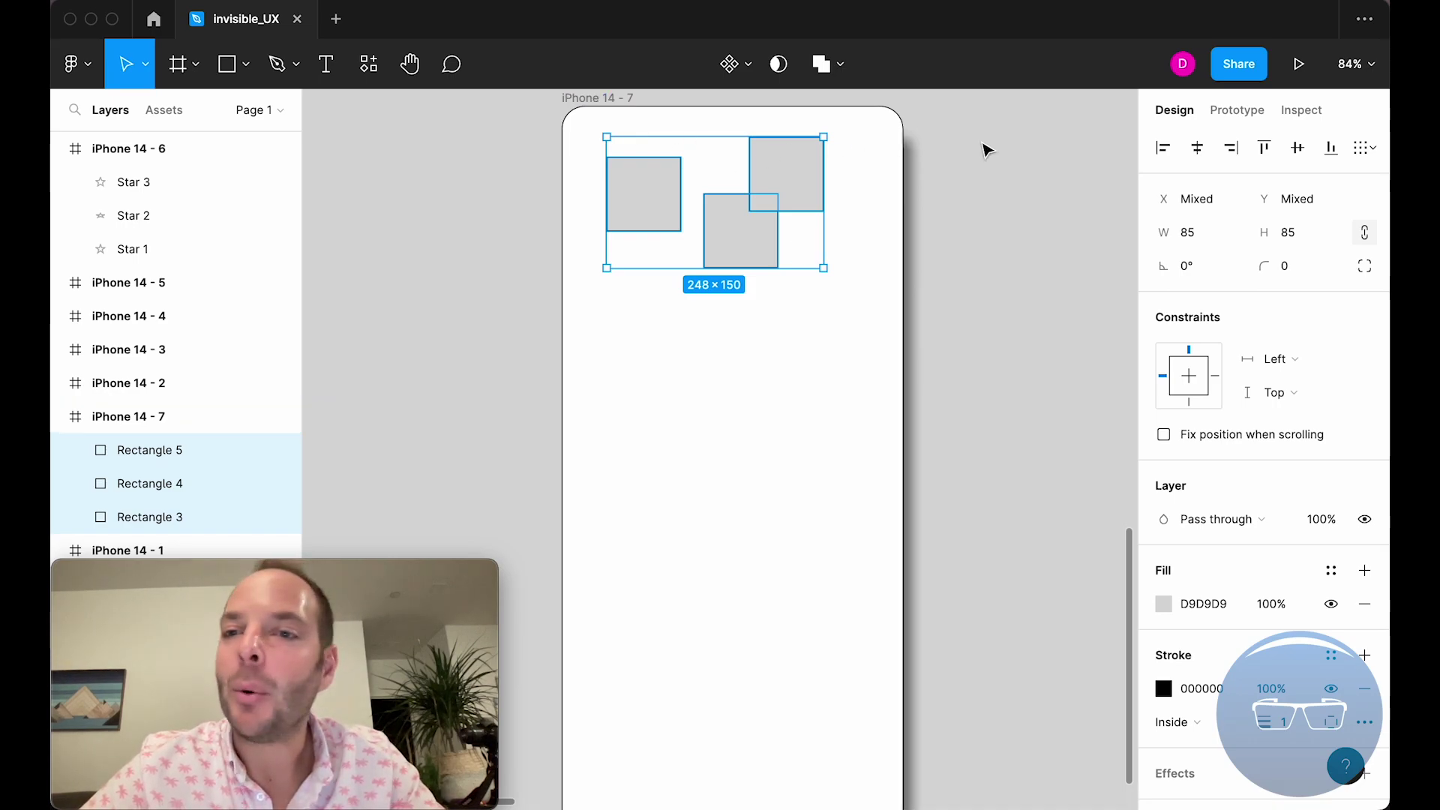
{"action": "left_click", "coordinate": [1165, 152]}
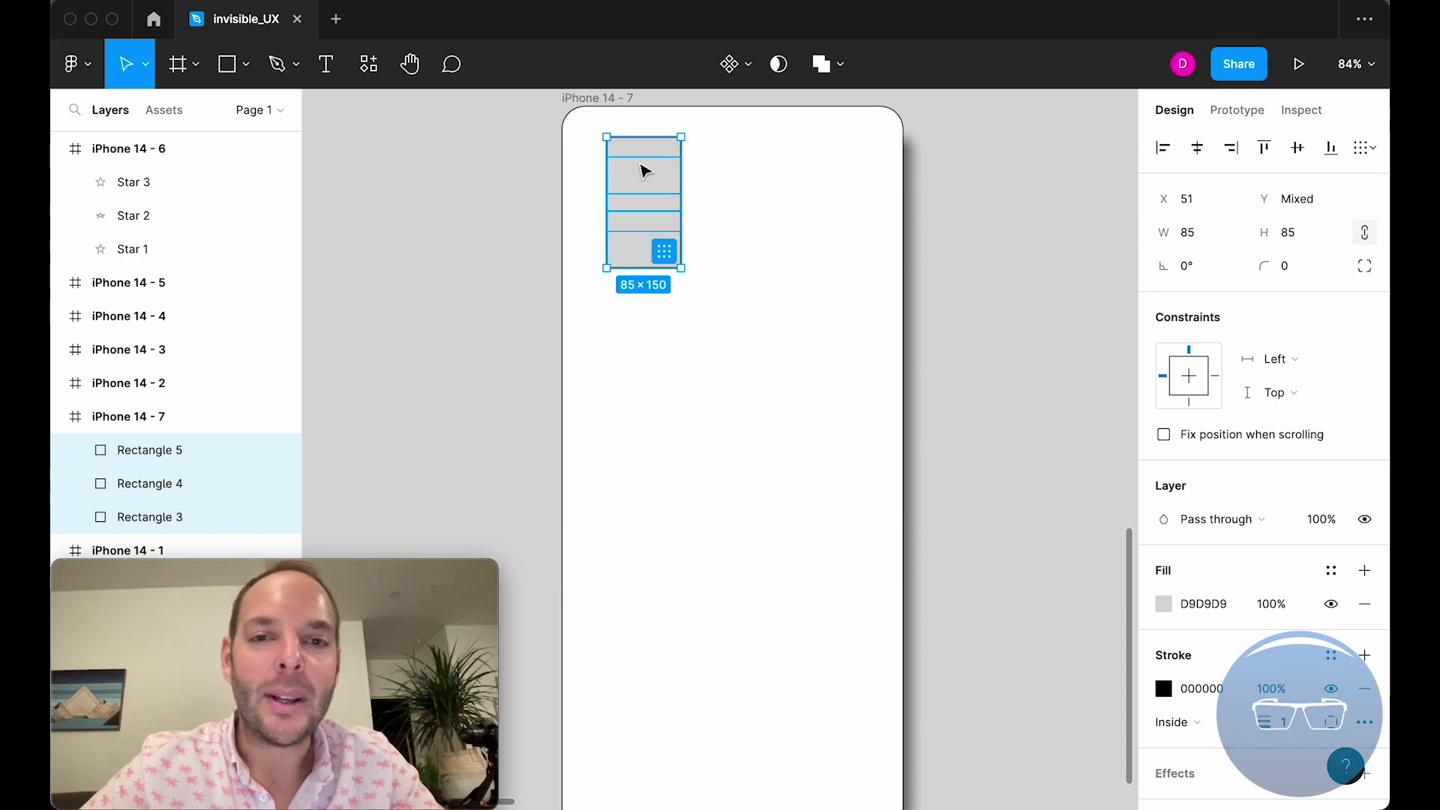
{"action": "key", "text": "super+z"}
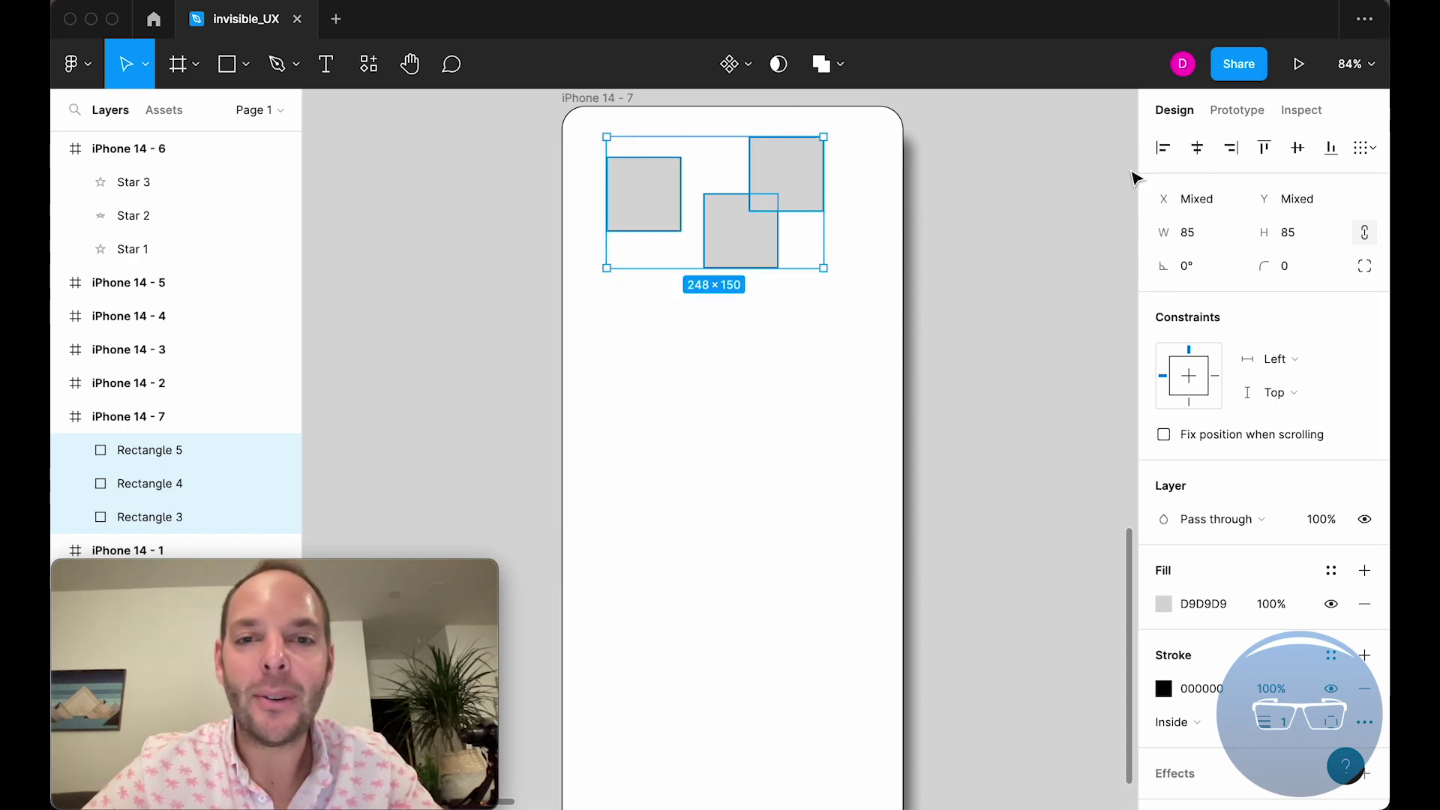
{"action": "left_click", "coordinate": [1272, 607]}
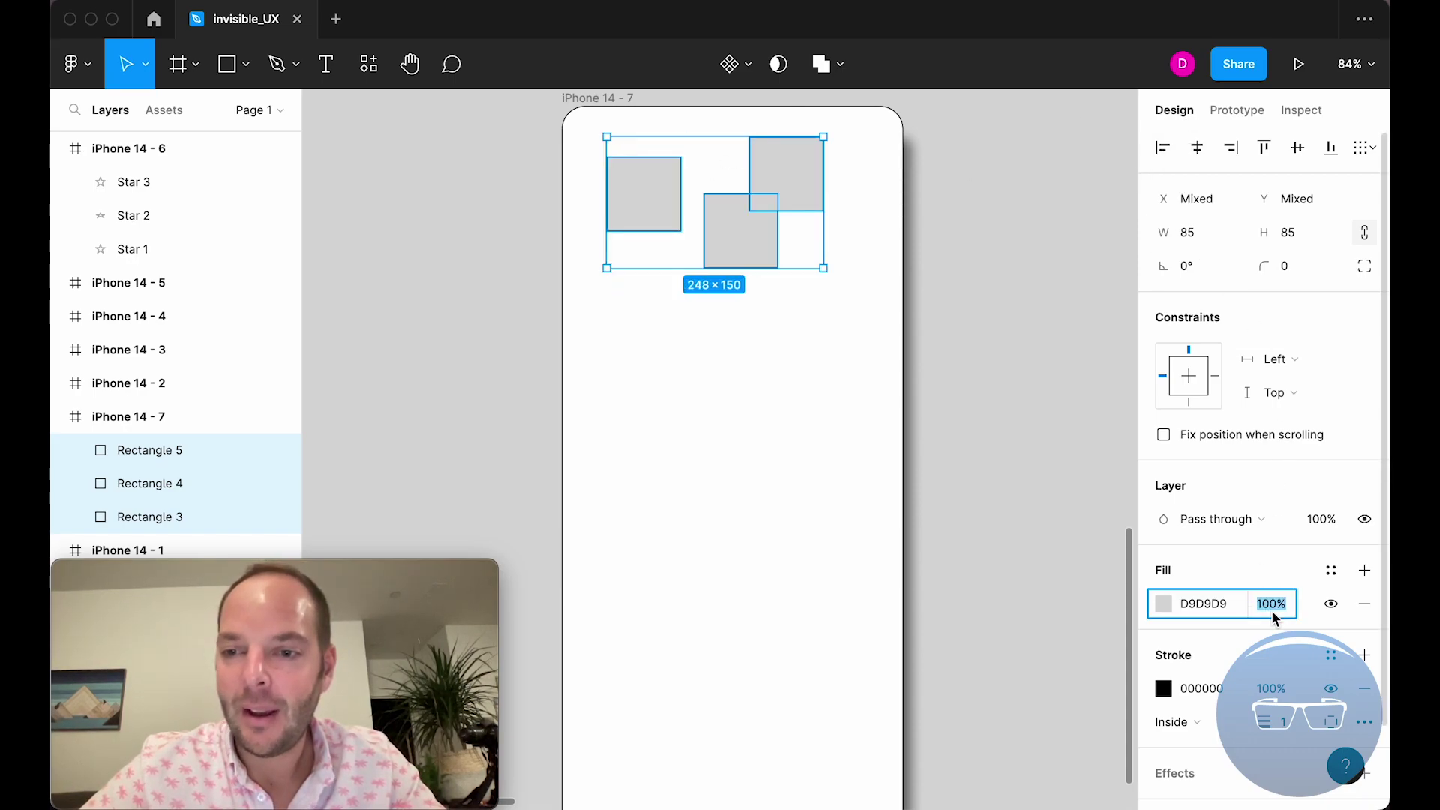
{"action": "type", "text": "50"}
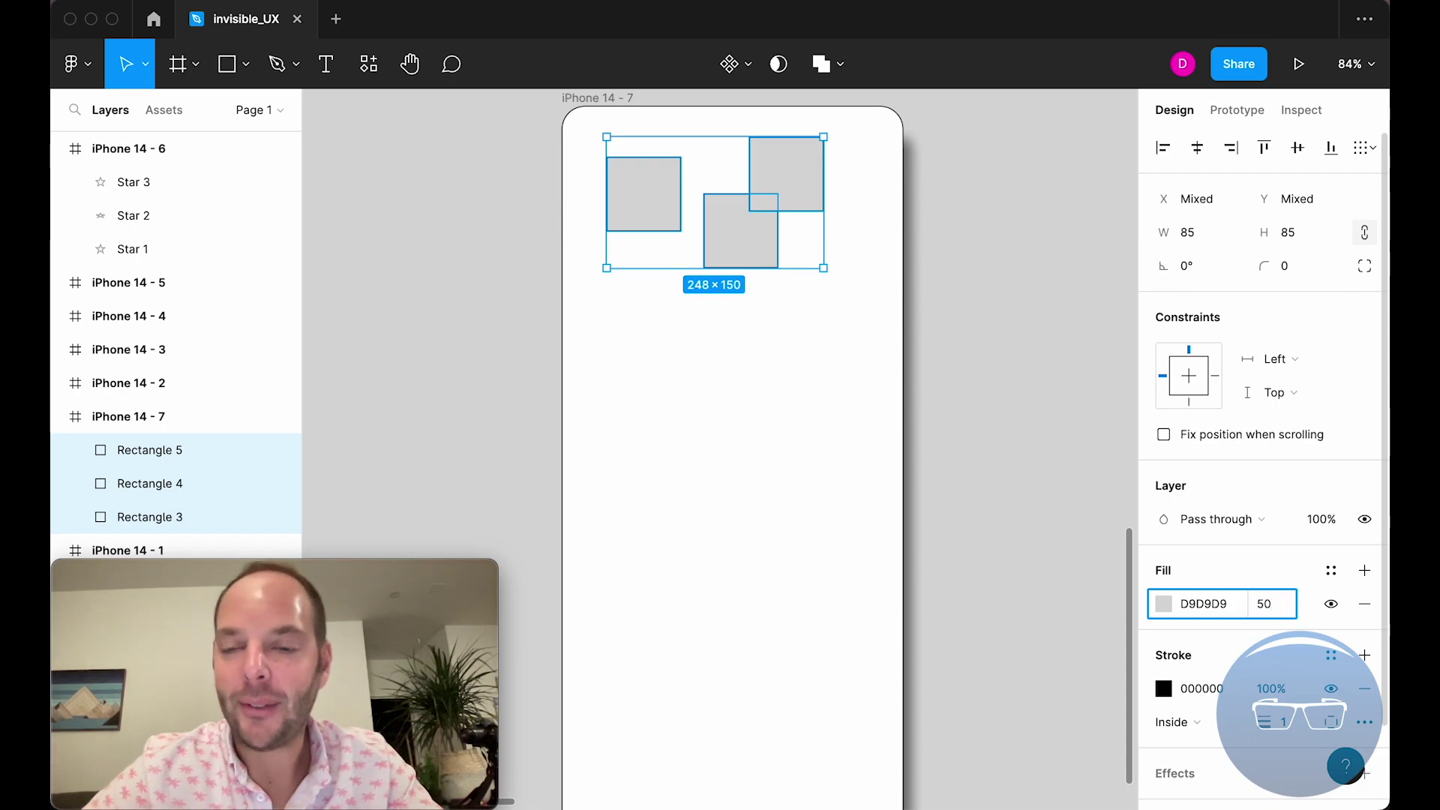
{"action": "key", "text": "Tab"}
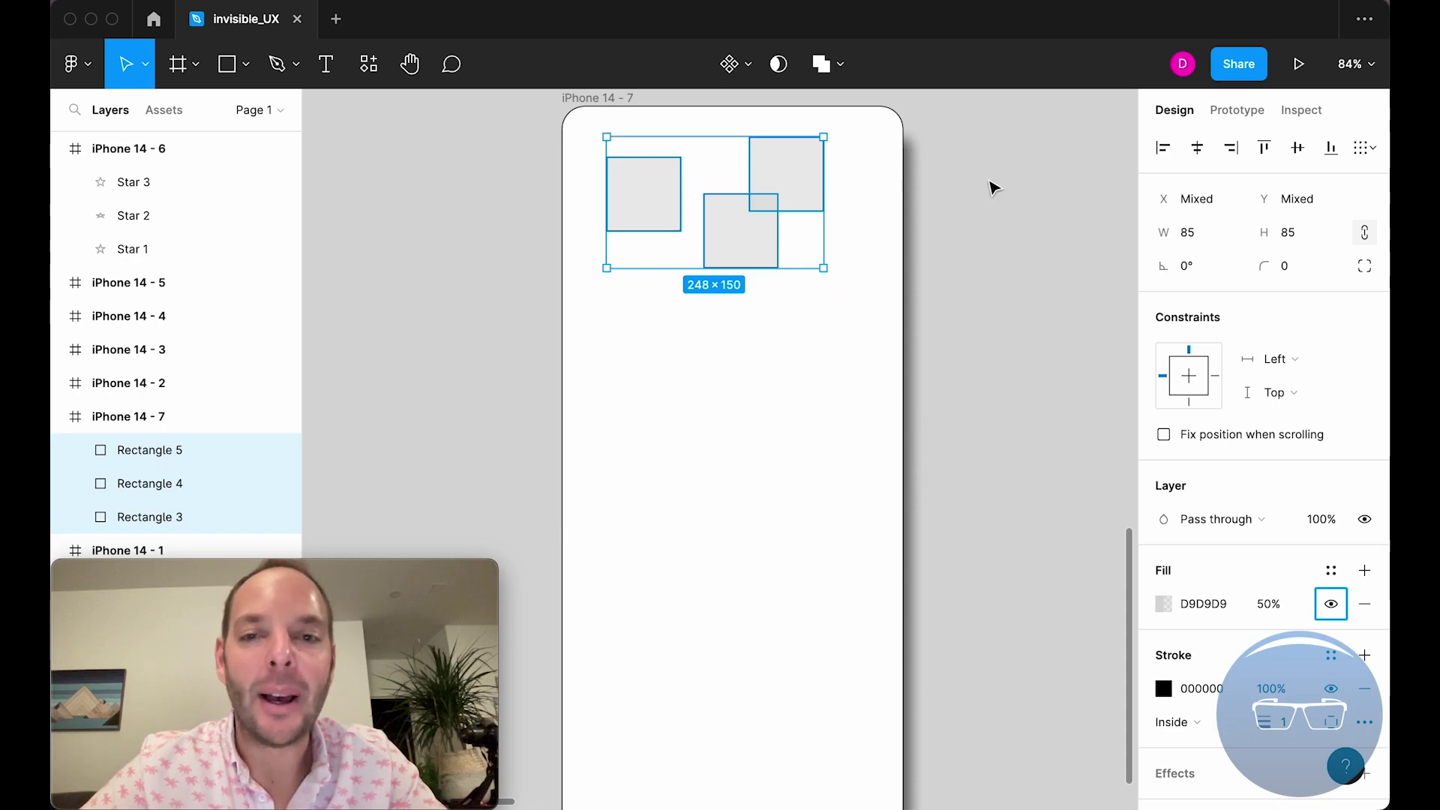
Demonstrate left alignment on the three semi-transparent squares, undoing each change to restore the staggered layout.
{"action": "left_click", "coordinate": [1174, 157]}
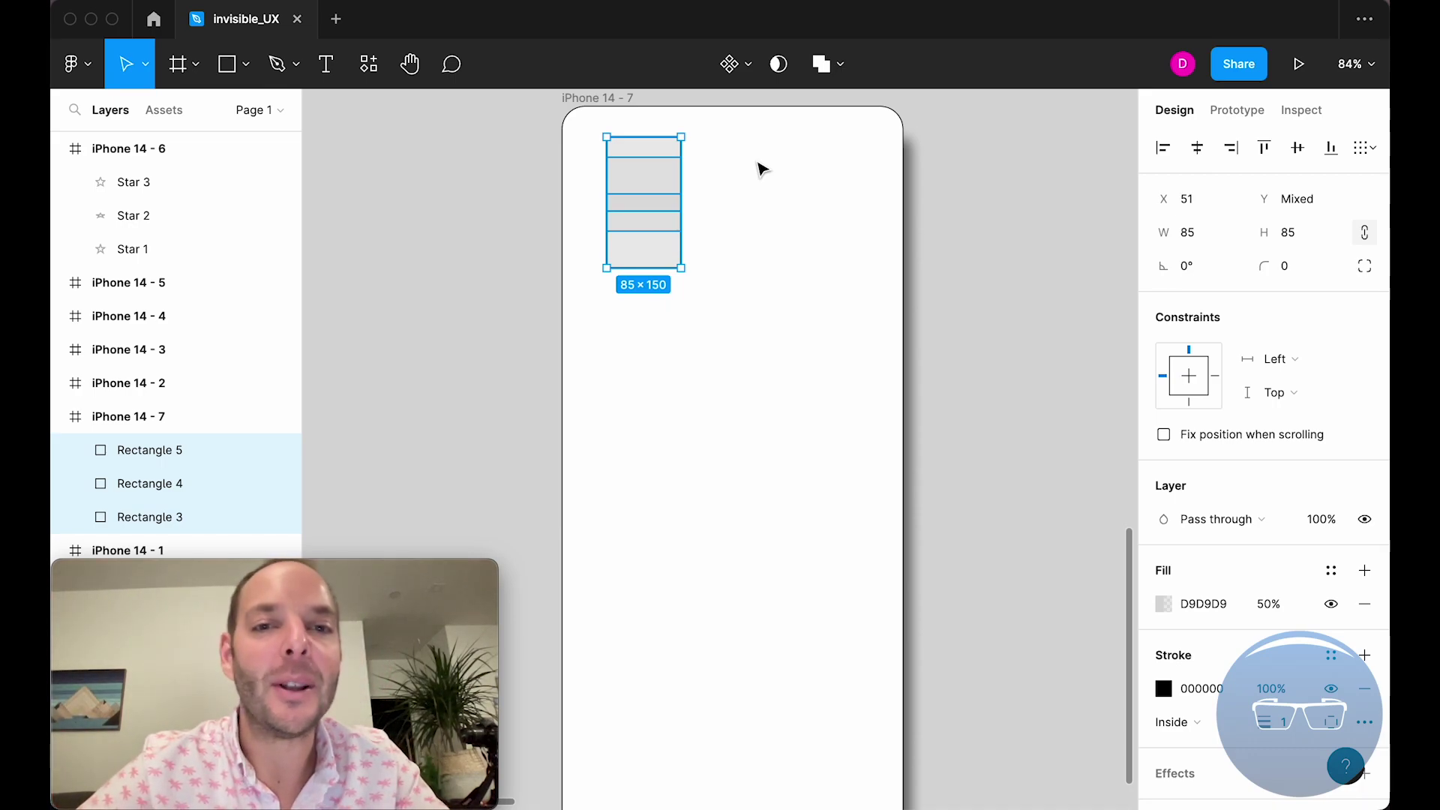
{"action": "key", "text": "super+z"}
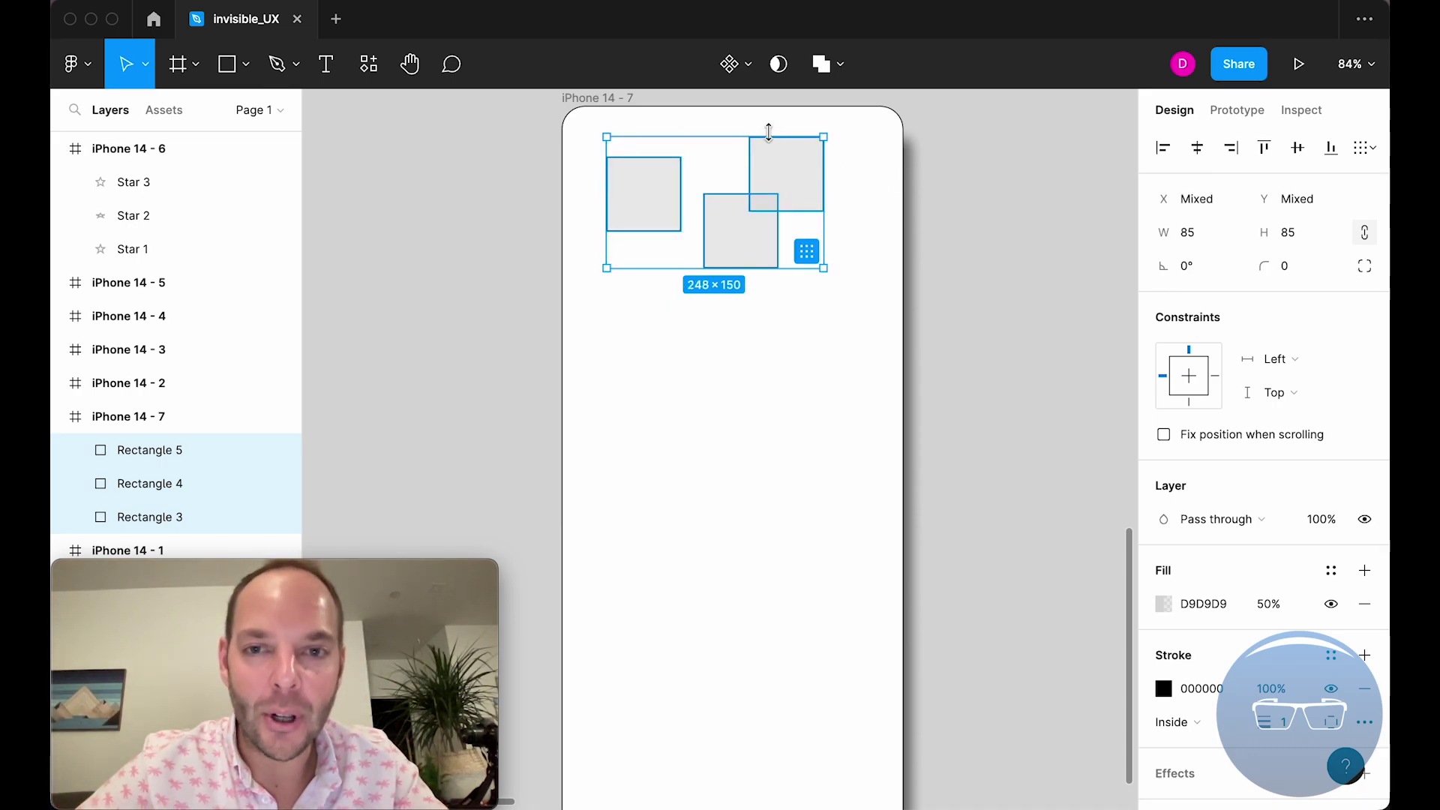
{"action": "left_click_drag", "start_coordinate": [818, 161], "coordinate": [745, 161]}
{"action": "key", "text": "super+z"}
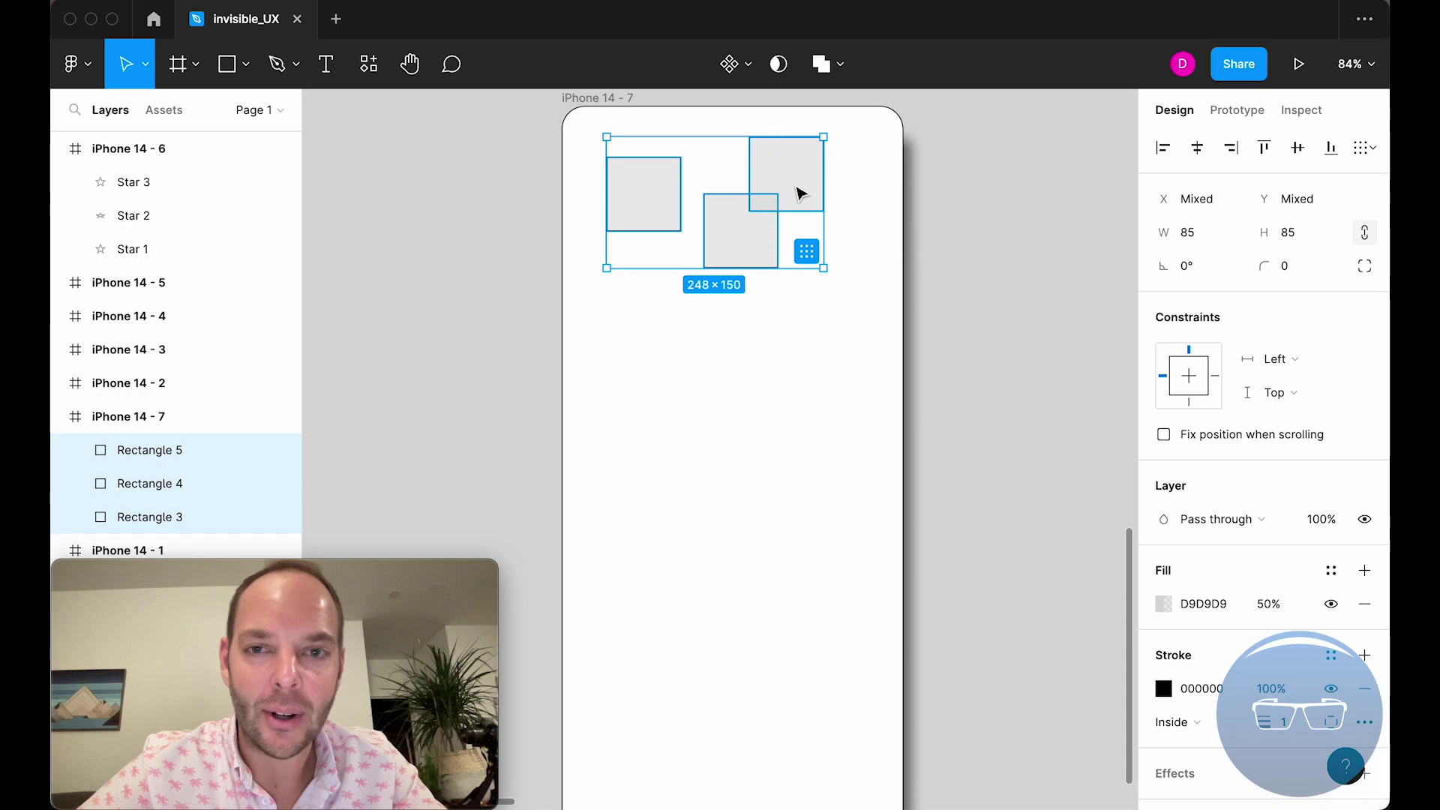
{"action": "left_click", "coordinate": [1166, 153]}
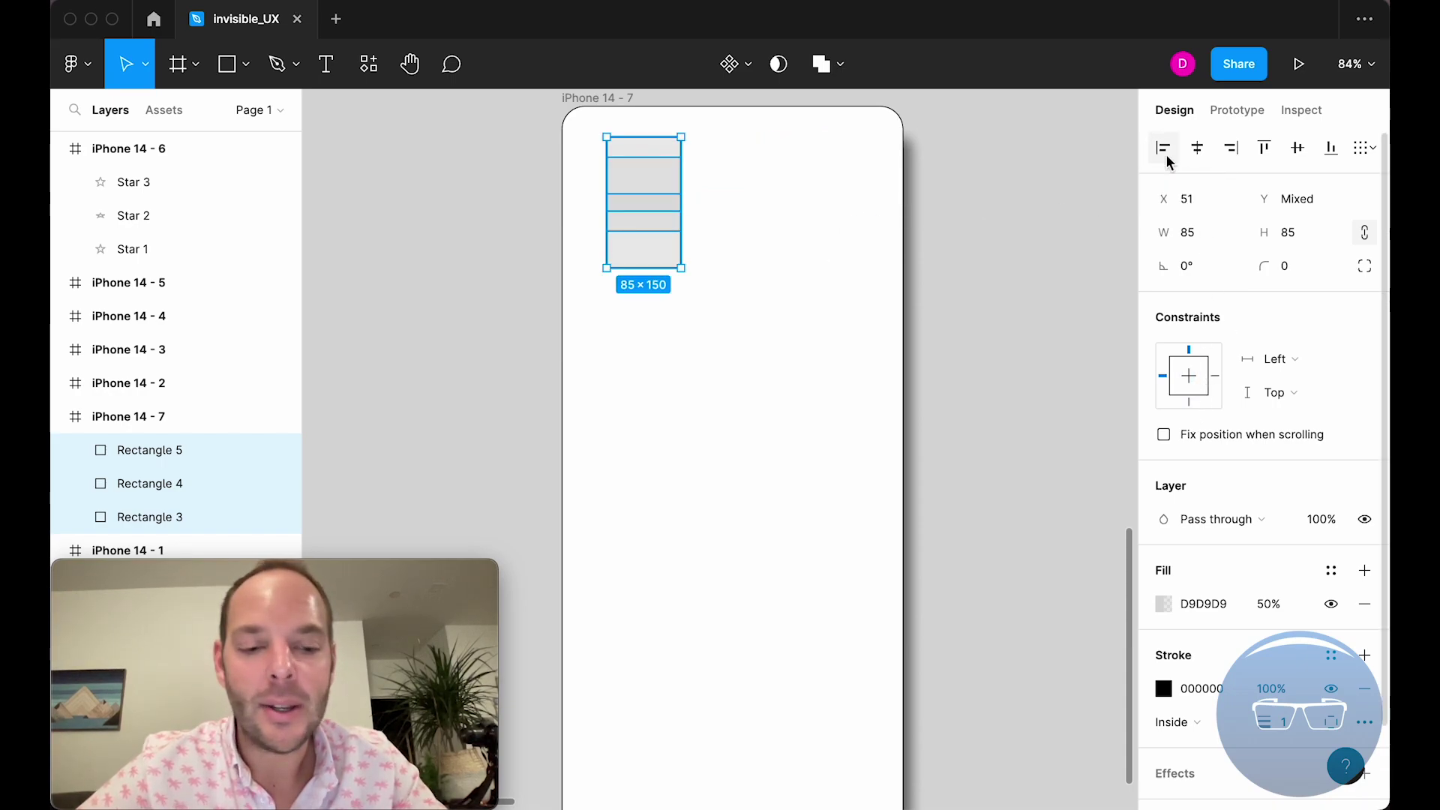
{"action": "key", "text": "super+z"}
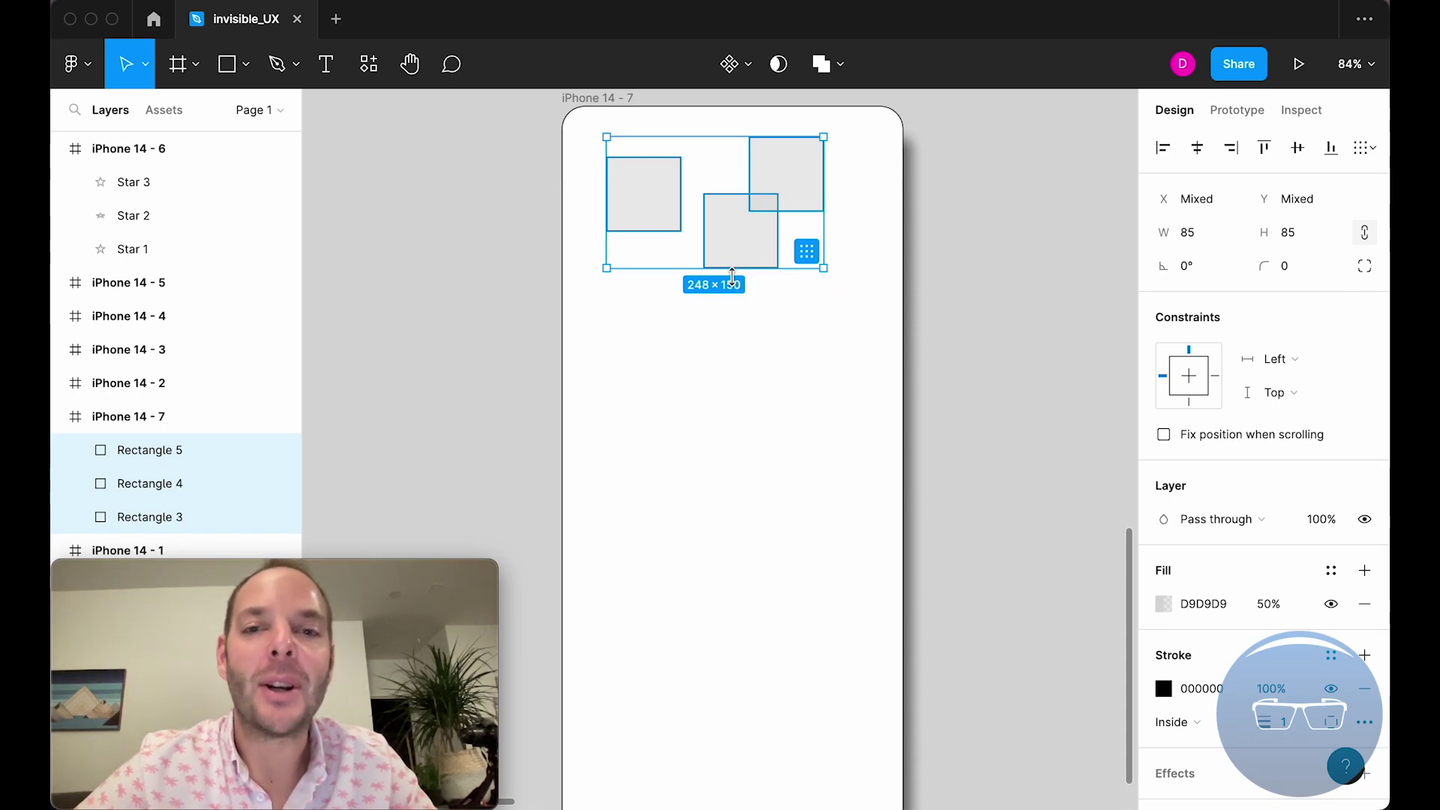
Duplicate the three staggered squares straight down into the empty area of the frame, and clear the selection.
{"action": "left_click_drag", "start_coordinate": [736, 251], "coordinate": [735, 493]}
{"action": "left_click", "coordinate": [820, 367]}
Resize the three lower copies into a 32 × 97 upright rectangle, a smaller square and a wide, flat rectangle.
{"action": "left_click", "coordinate": [655, 418]}
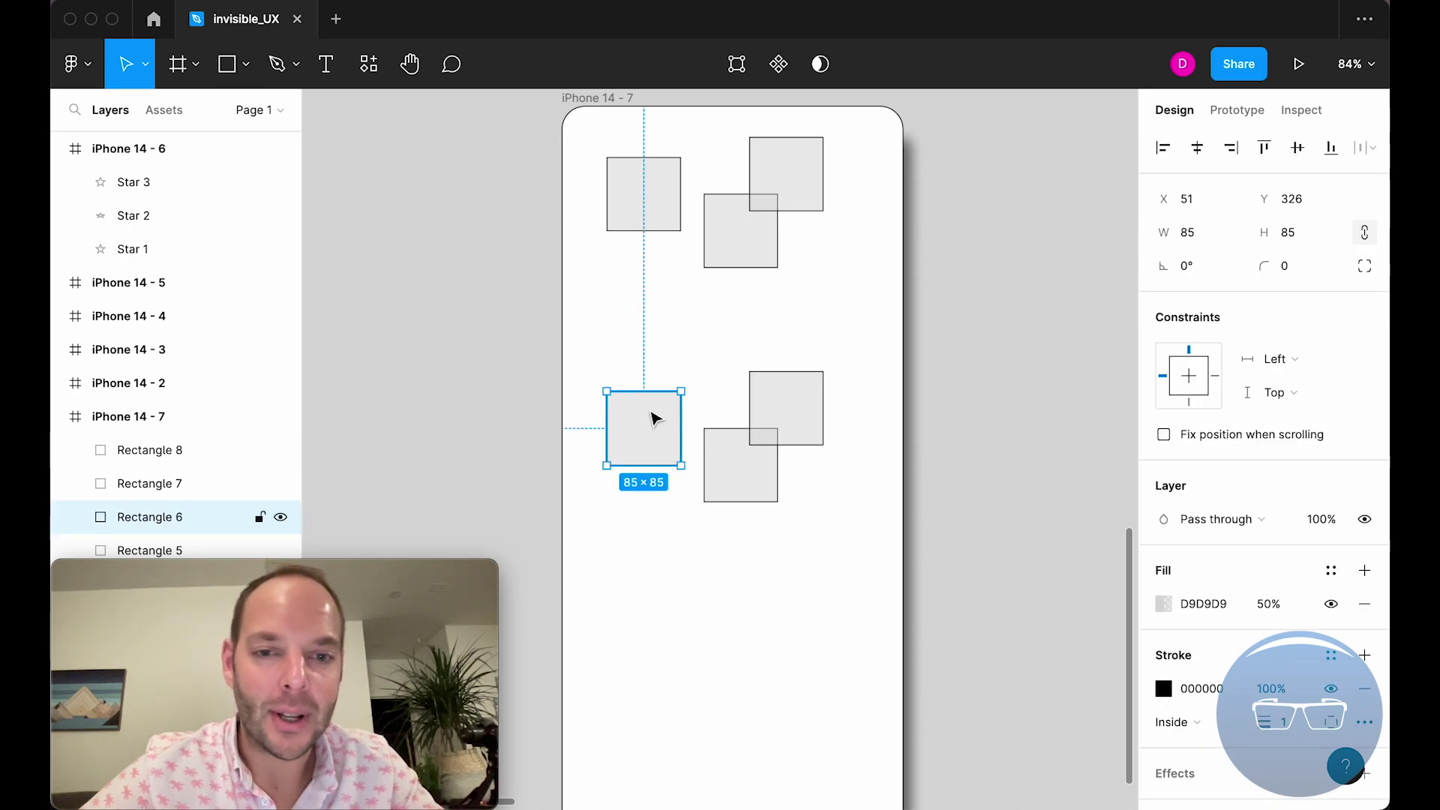
{"action": "left_click_drag", "start_coordinate": [609, 388], "coordinate": [653, 381]}
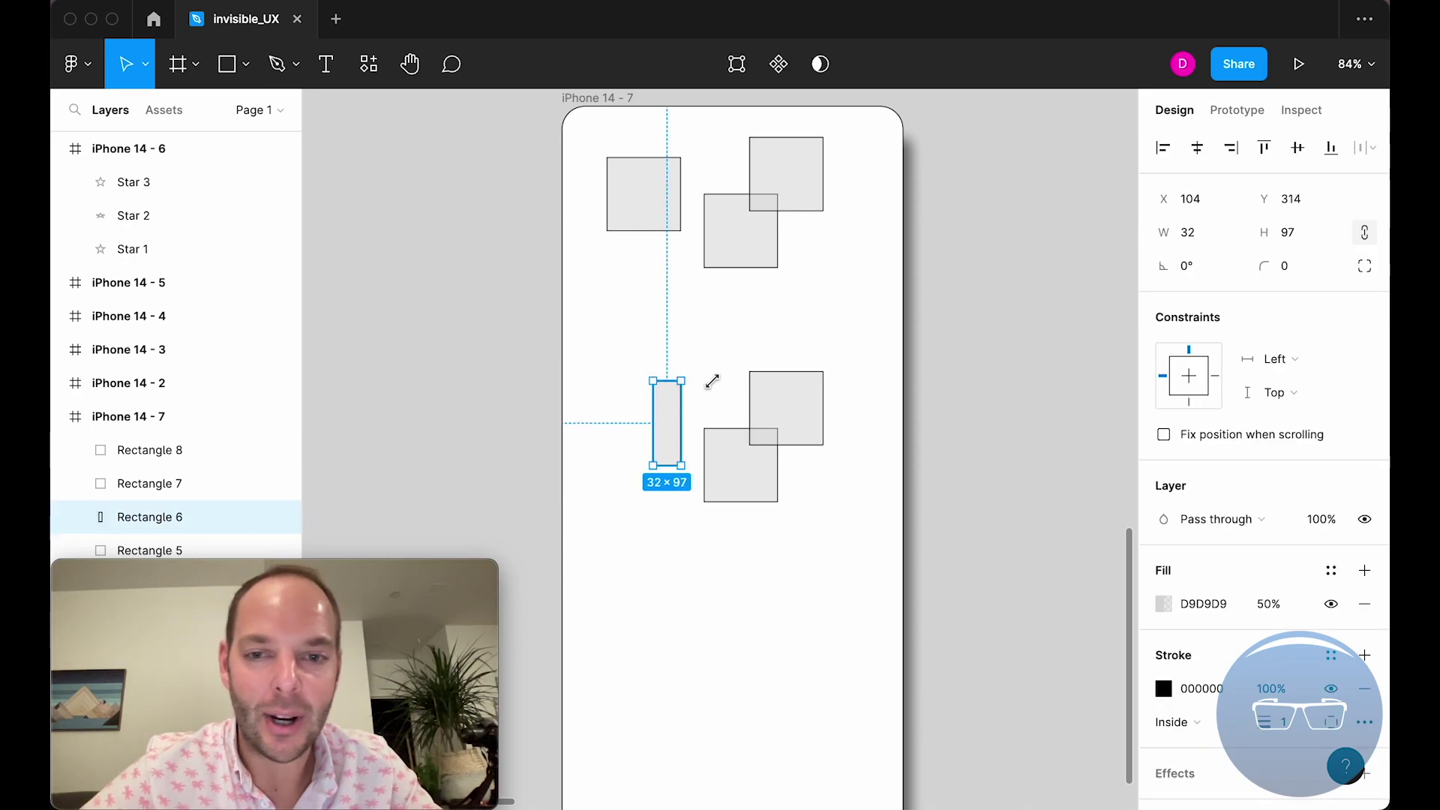
{"action": "left_click", "coordinate": [780, 410]}
{"action": "left_click", "coordinate": [758, 454]}
{"action": "left_click_drag", "start_coordinate": [779, 428], "coordinate": [750, 463]}
{"action": "left_click", "coordinate": [789, 427]}
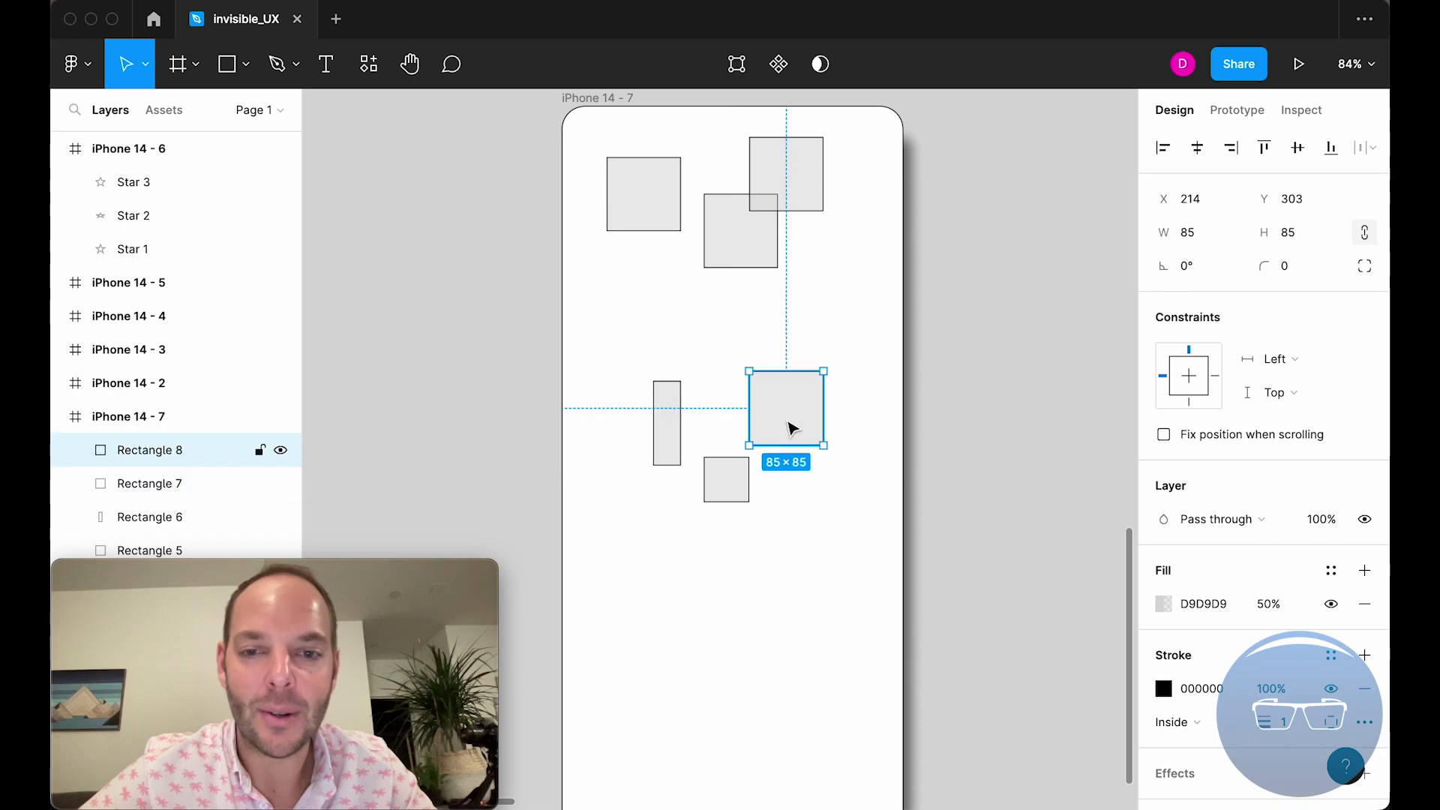
{"action": "left_click_drag", "start_coordinate": [823, 372], "coordinate": [869, 413]}
{"action": "left_click", "coordinate": [878, 381]}
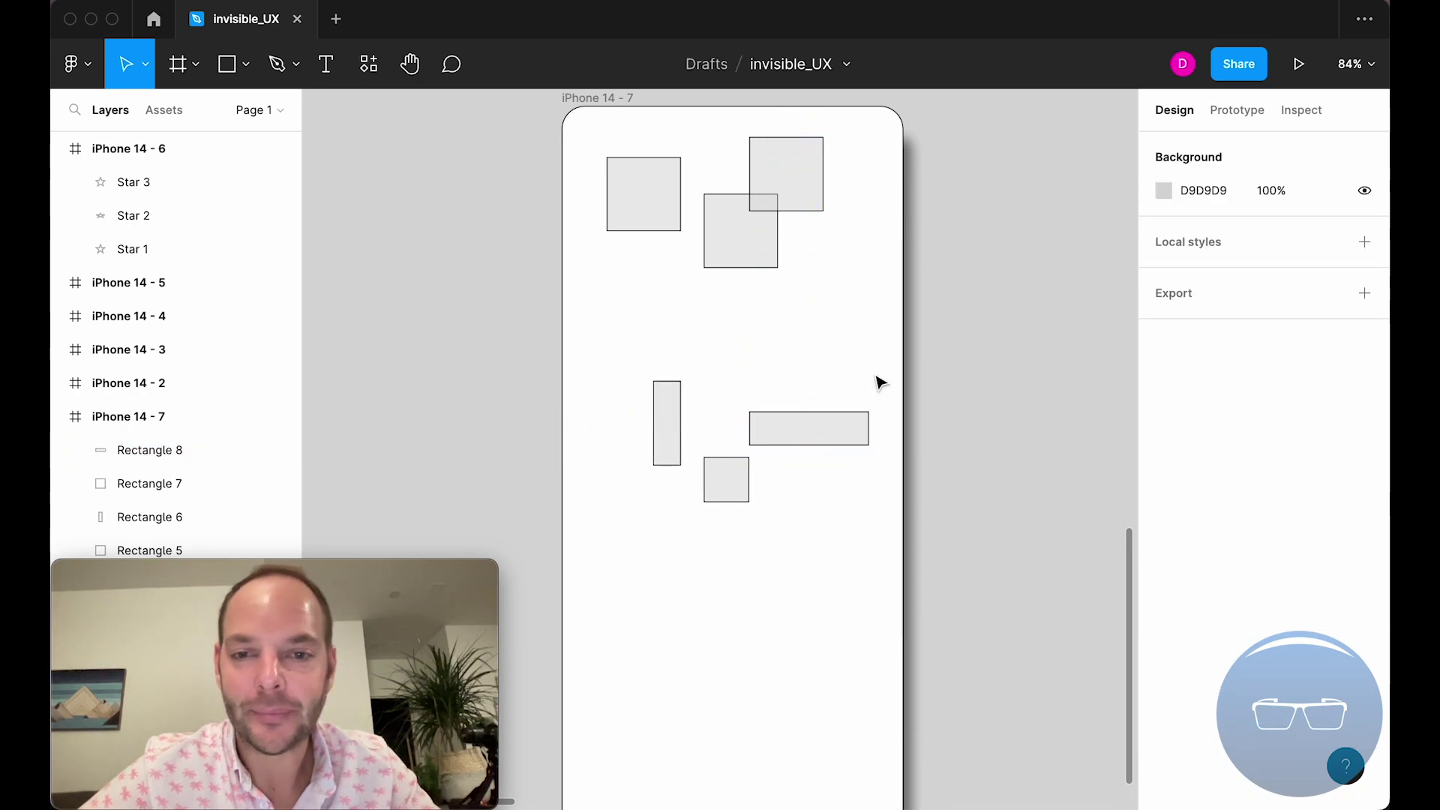
Try aligning the three differently sized lower shapes by their horizontal centers, and undo the alignment.
{"action": "left_click_drag", "start_coordinate": [847, 504], "coordinate": [671, 405]}
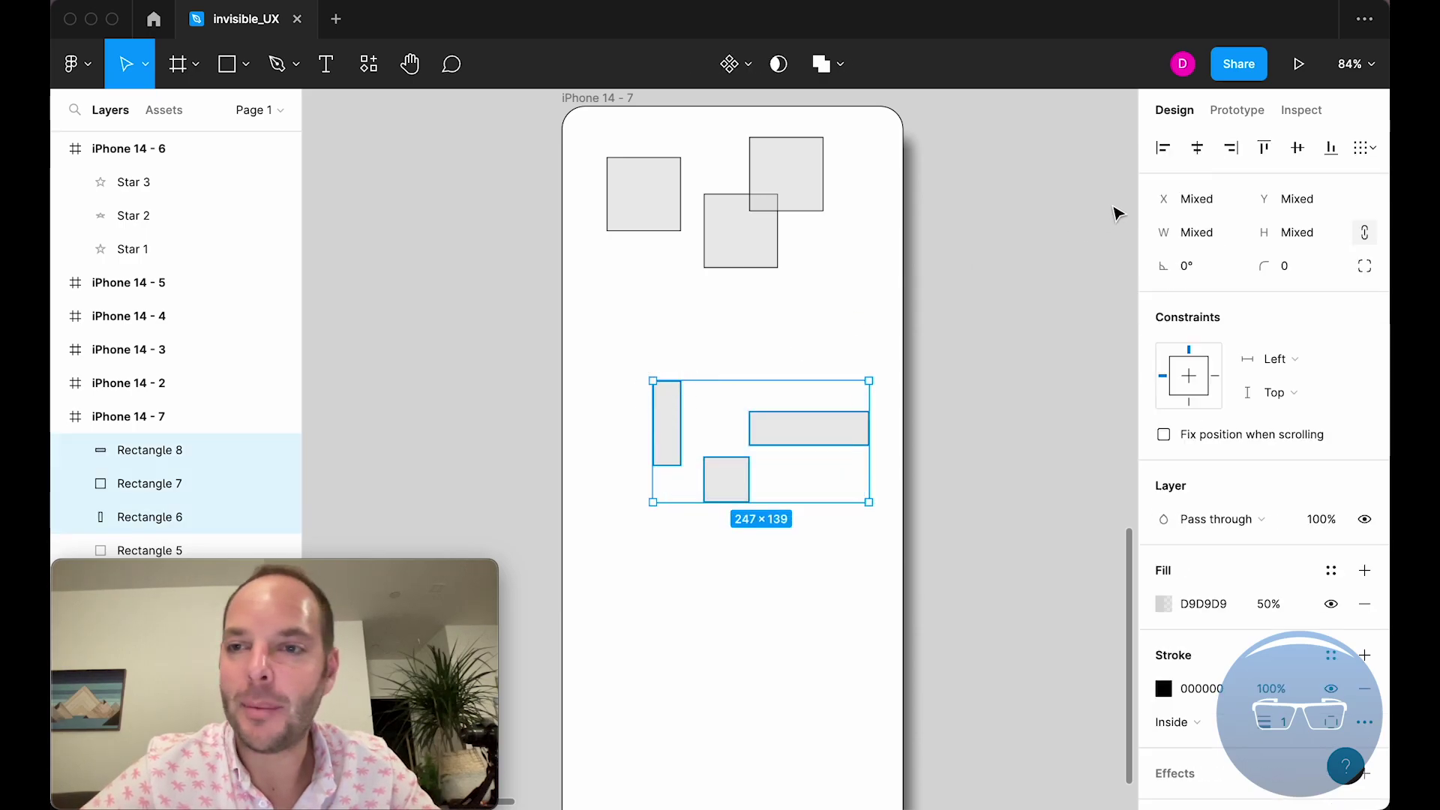
{"action": "left_click", "coordinate": [1195, 147]}
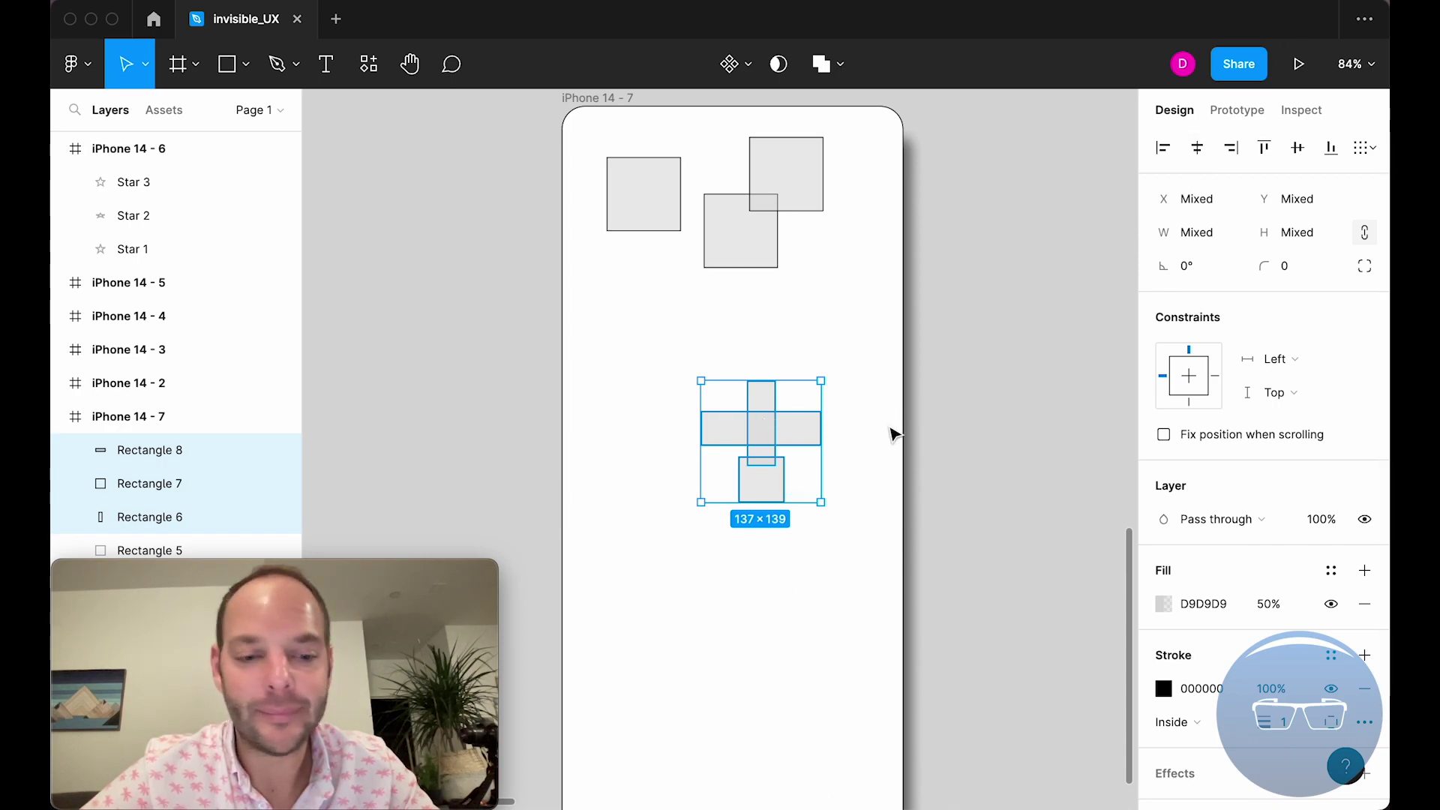
{"action": "key", "text": "ctrl+z"}
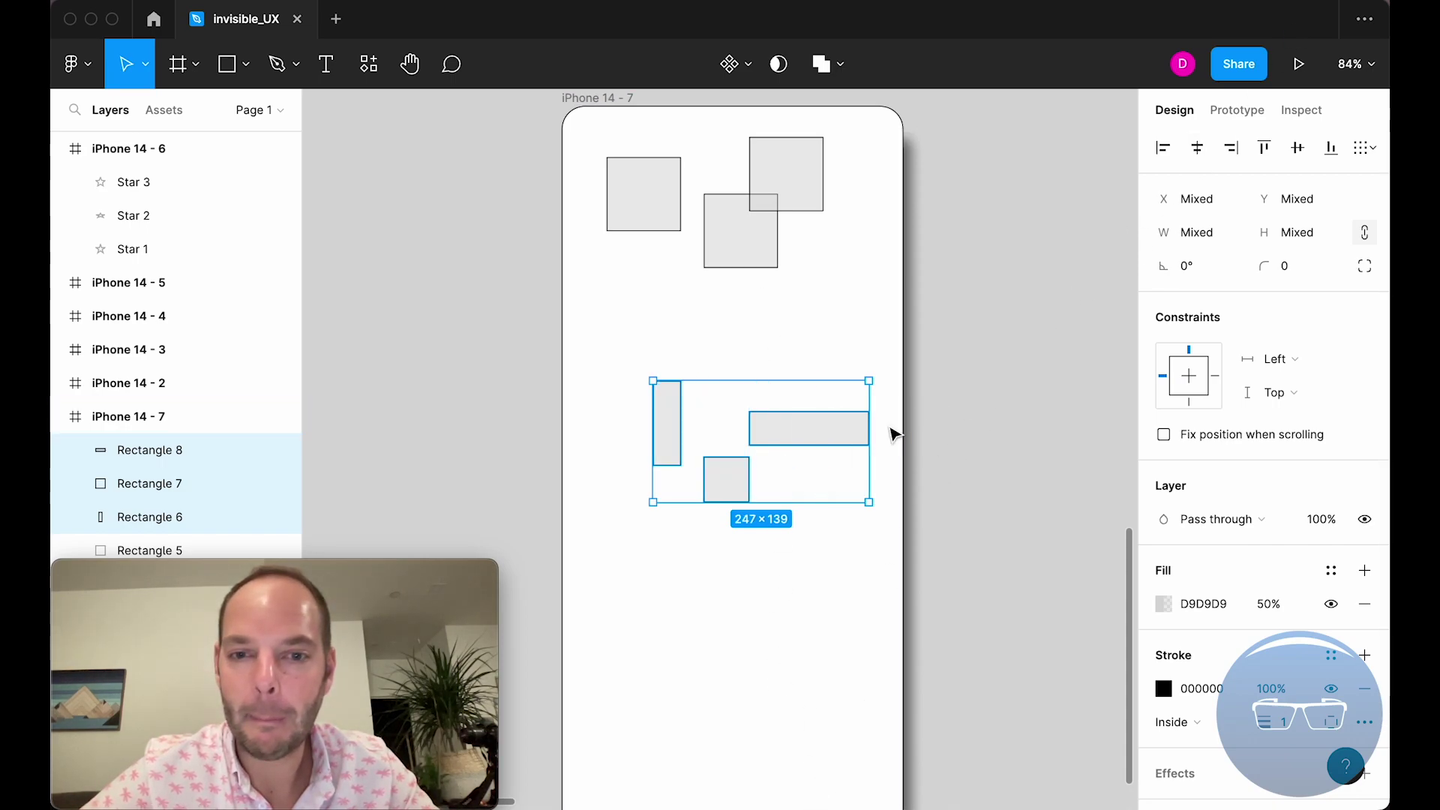
Select the three staggered squares near the top of the iPhone 14 - 7 frame.
{"action": "left_click", "coordinate": [830, 325]}
{"action": "scroll", "coordinate": [830, 325], "scroll_direction": "up", "scroll_amount": 5}
{"action": "left_click_drag", "start_coordinate": [839, 460], "coordinate": [634, 350]}
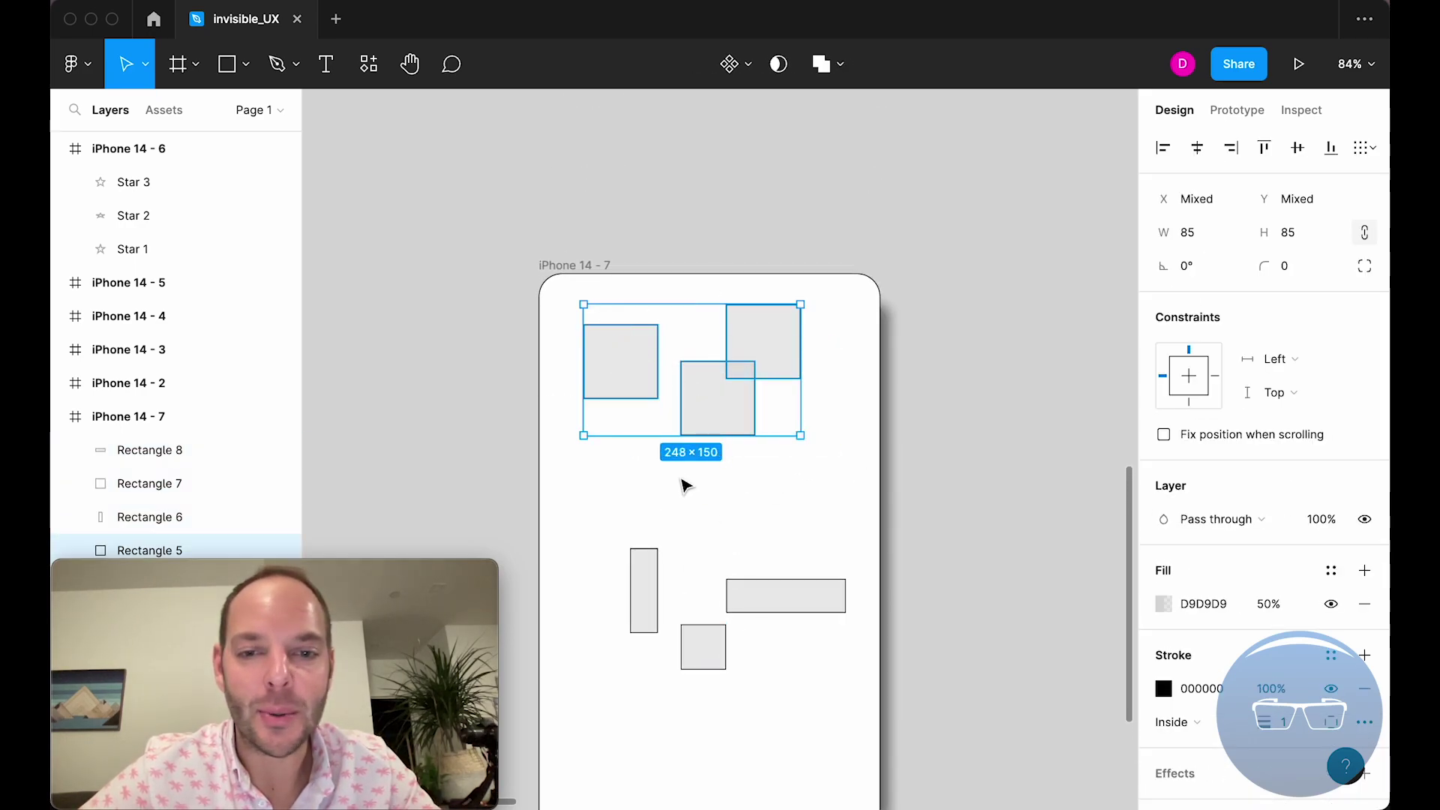
{"action": "scroll", "coordinate": [893, 322], "scroll_direction": "down", "scroll_amount": 2}
{"action": "scroll", "coordinate": [892, 323], "scroll_direction": "left", "scroll_amount": 2}
{"action": "scroll", "coordinate": [878, 328], "scroll_direction": "up", "scroll_amount": 5}
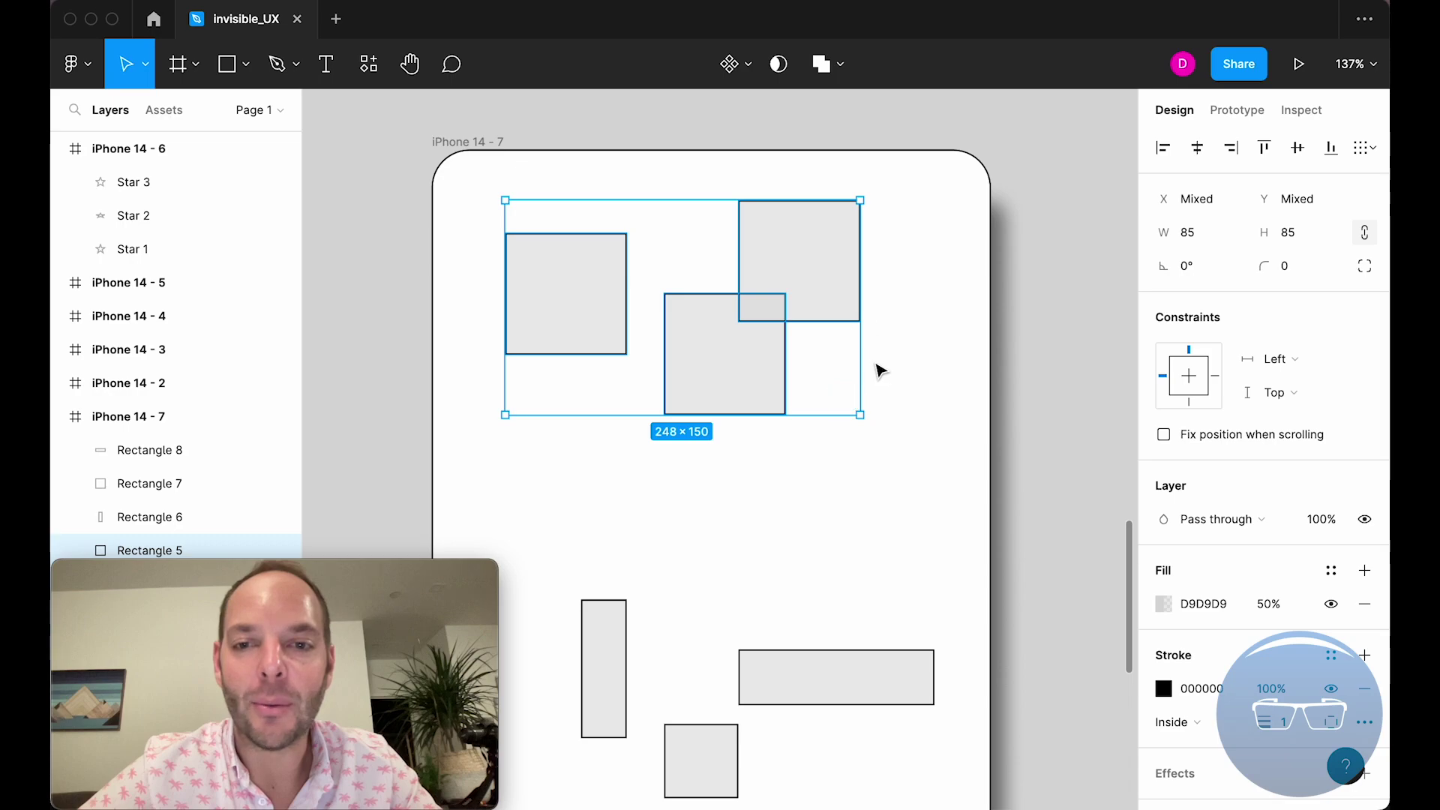
Try aligning the three upper squares to their right edges and separately to their top edges, undoing each alignment.
{"action": "left_click", "coordinate": [1234, 148]}
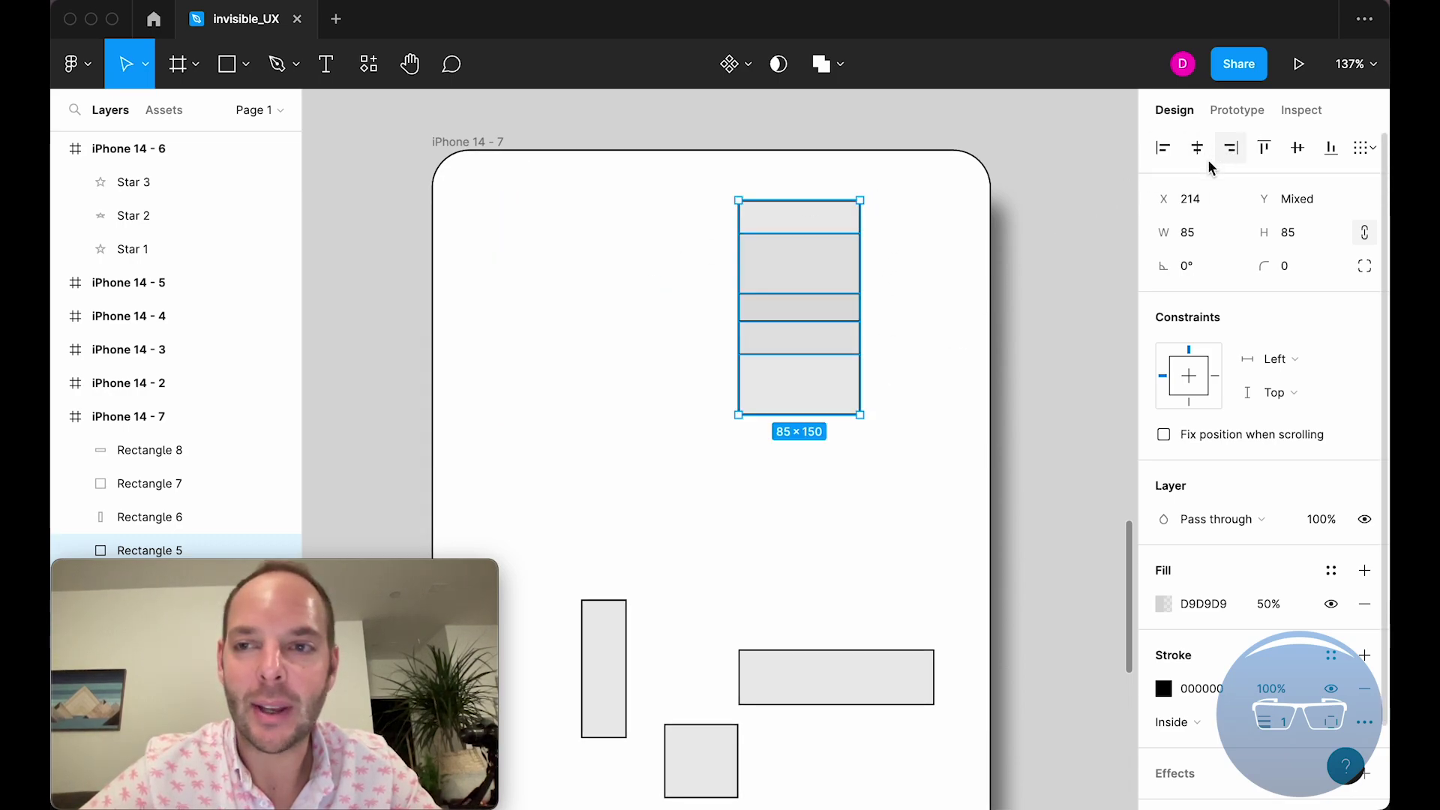
{"action": "key", "text": "ctrl+z"}
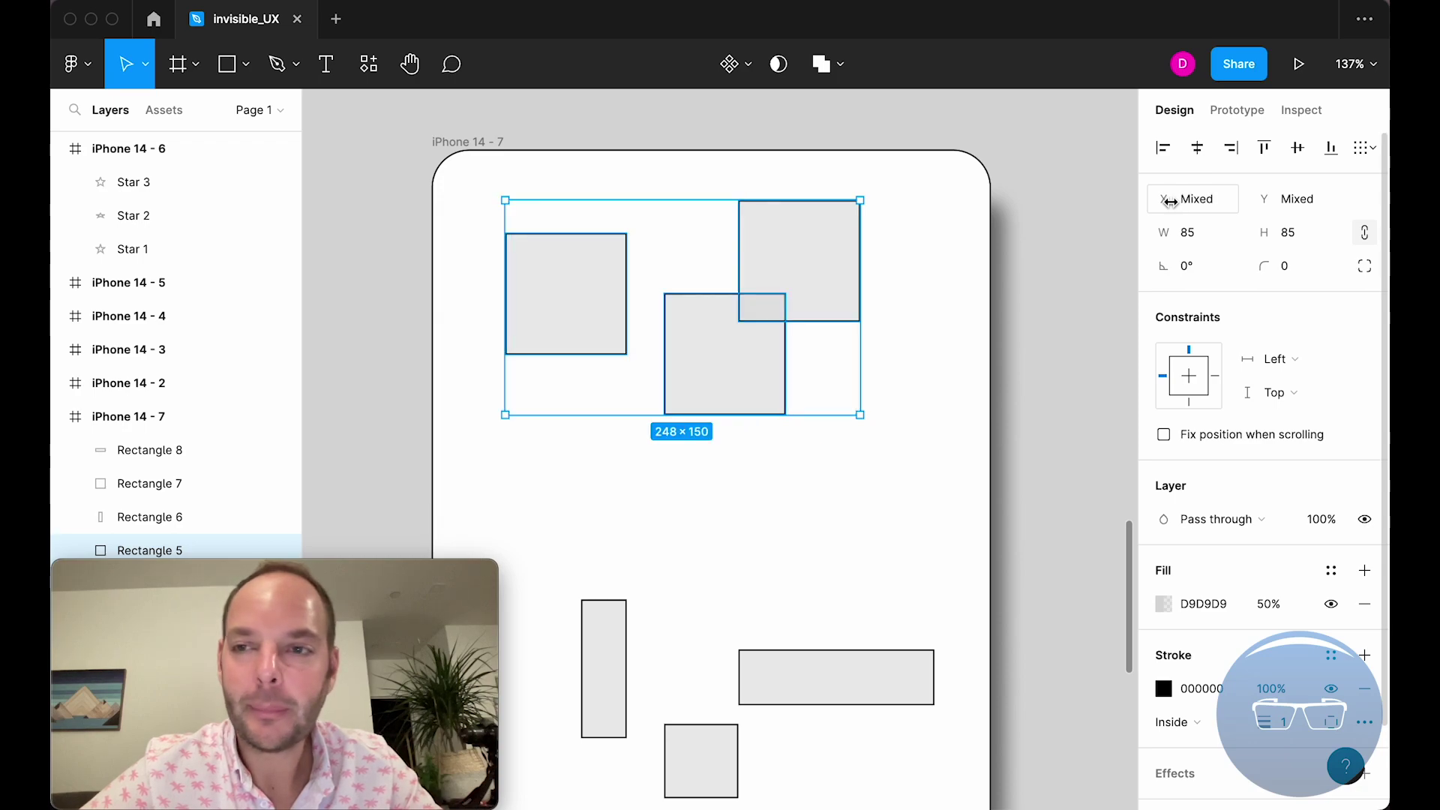
{"action": "left_click", "coordinate": [1268, 152]}
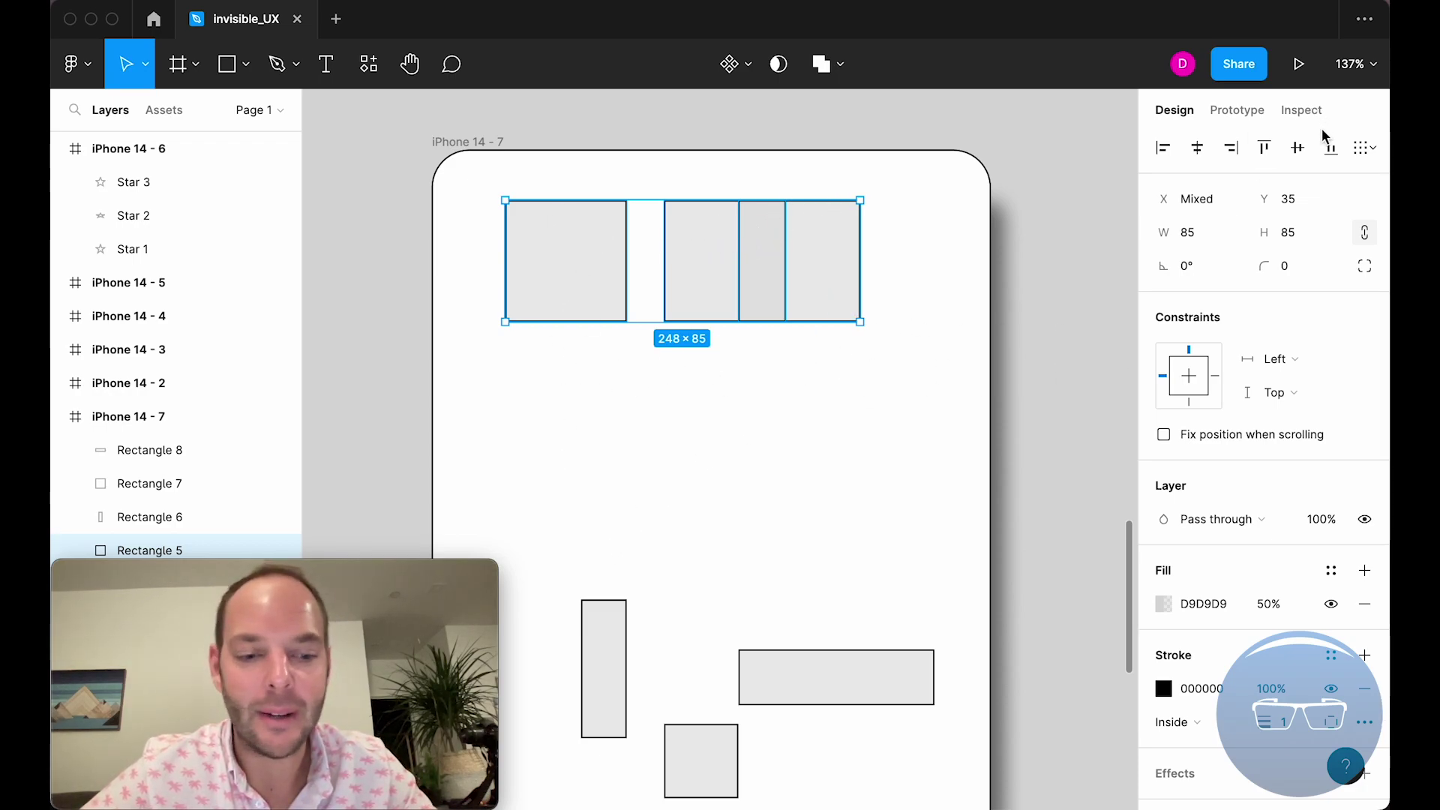
{"action": "key", "text": "super+z"}
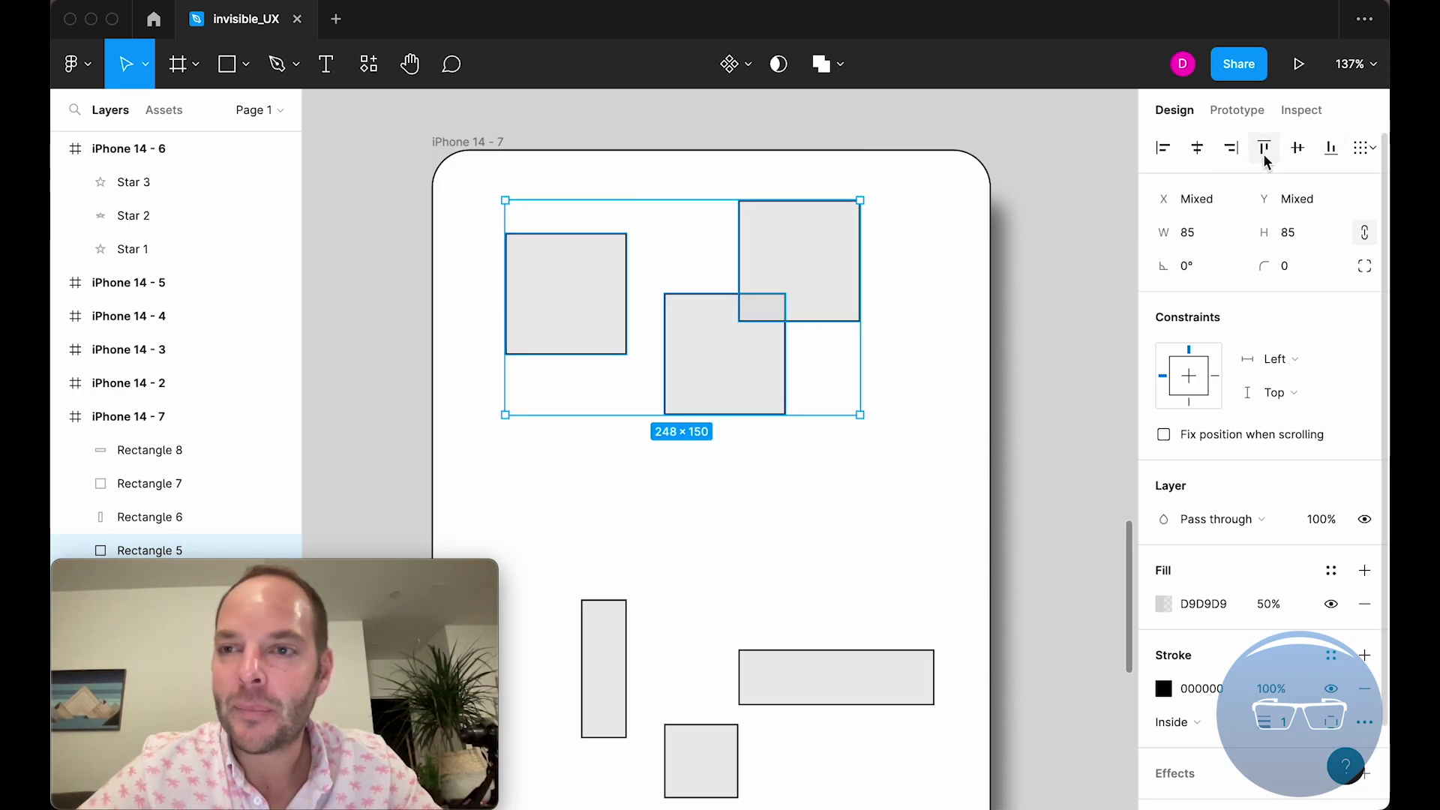
Try aligning the three upper squares to their bottom edges and separately by vertical centers, undoing each alignment.
{"action": "left_click", "coordinate": [1329, 150]}
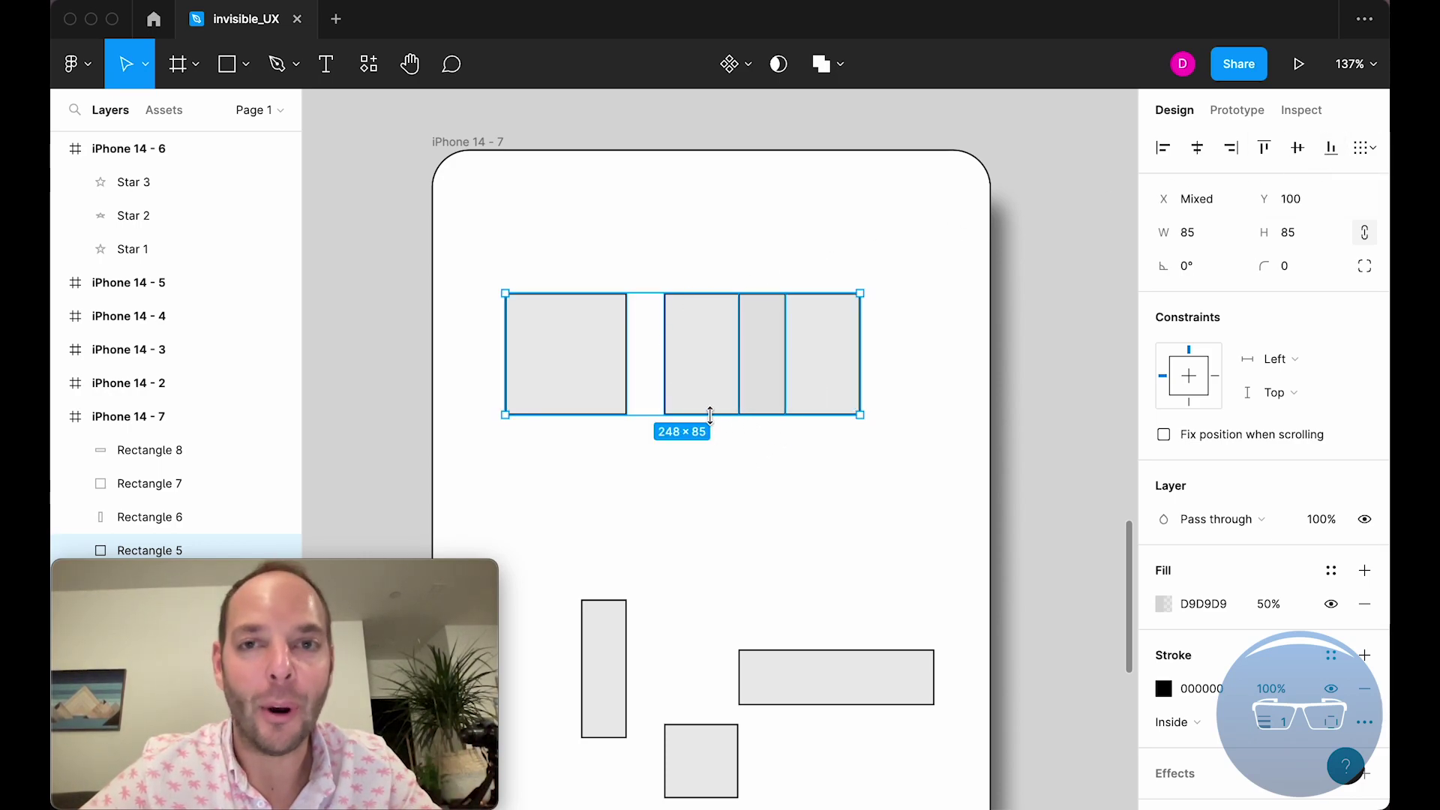
{"action": "key", "text": "super+z"}
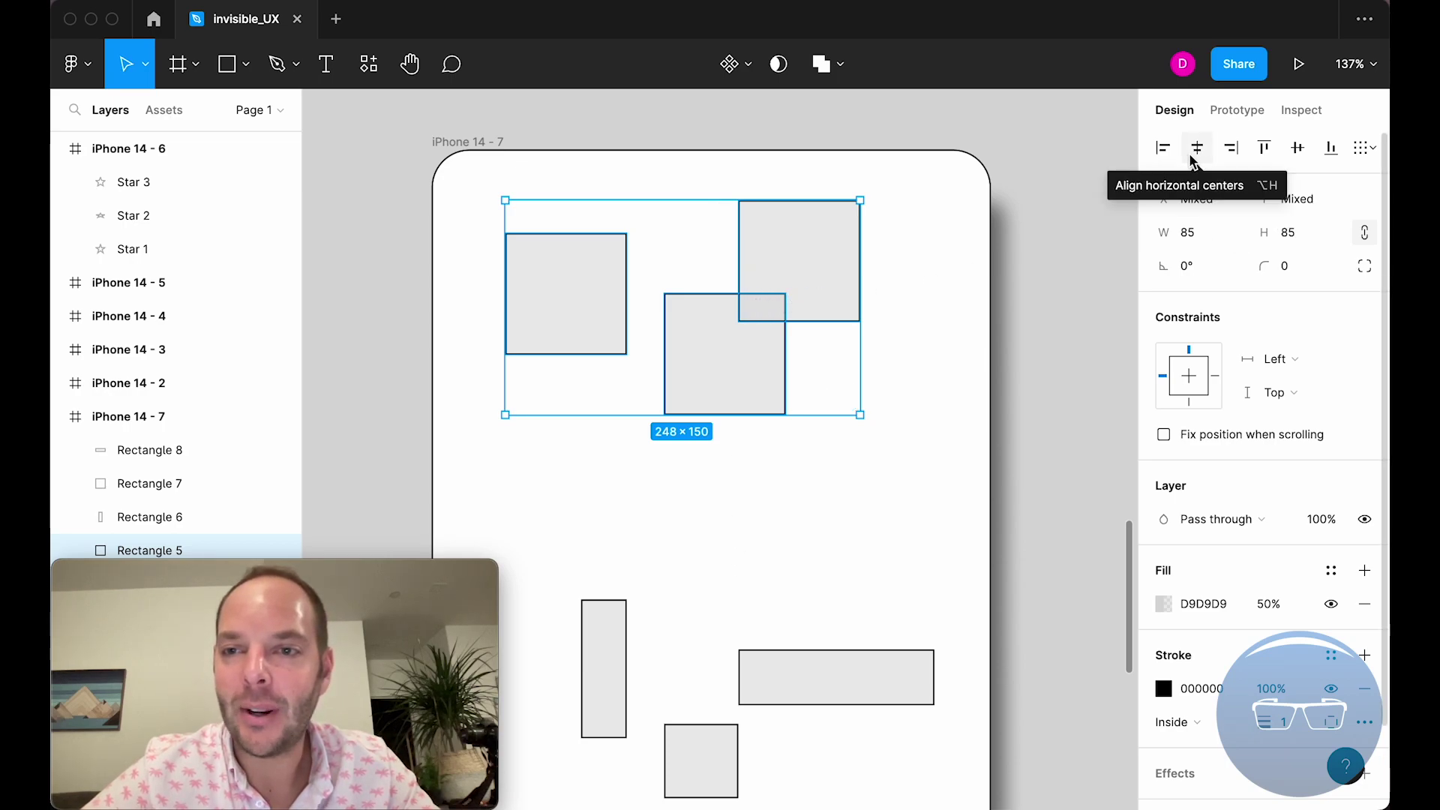
{"action": "left_click", "coordinate": [1302, 150]}
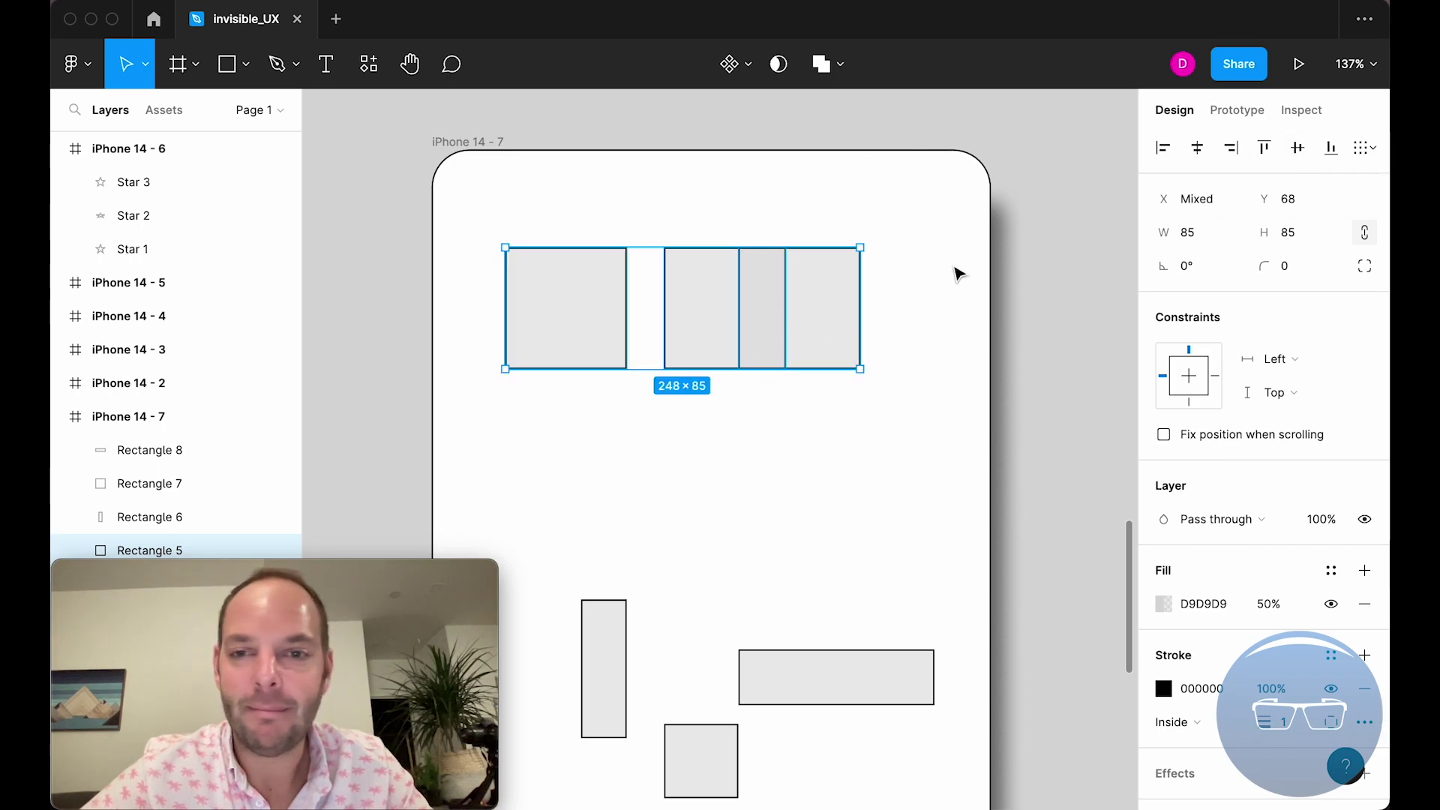
{"action": "key", "text": "super+z"}
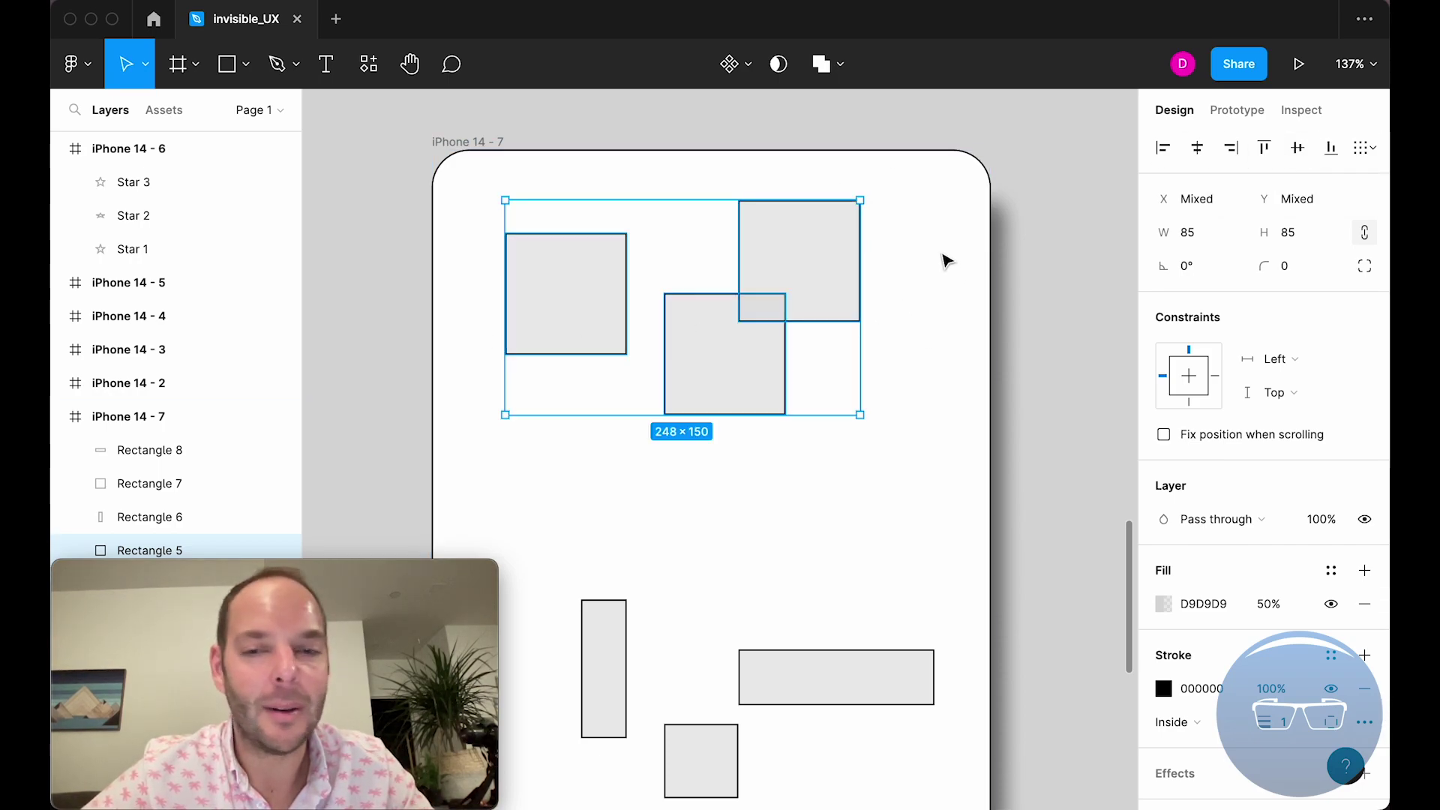